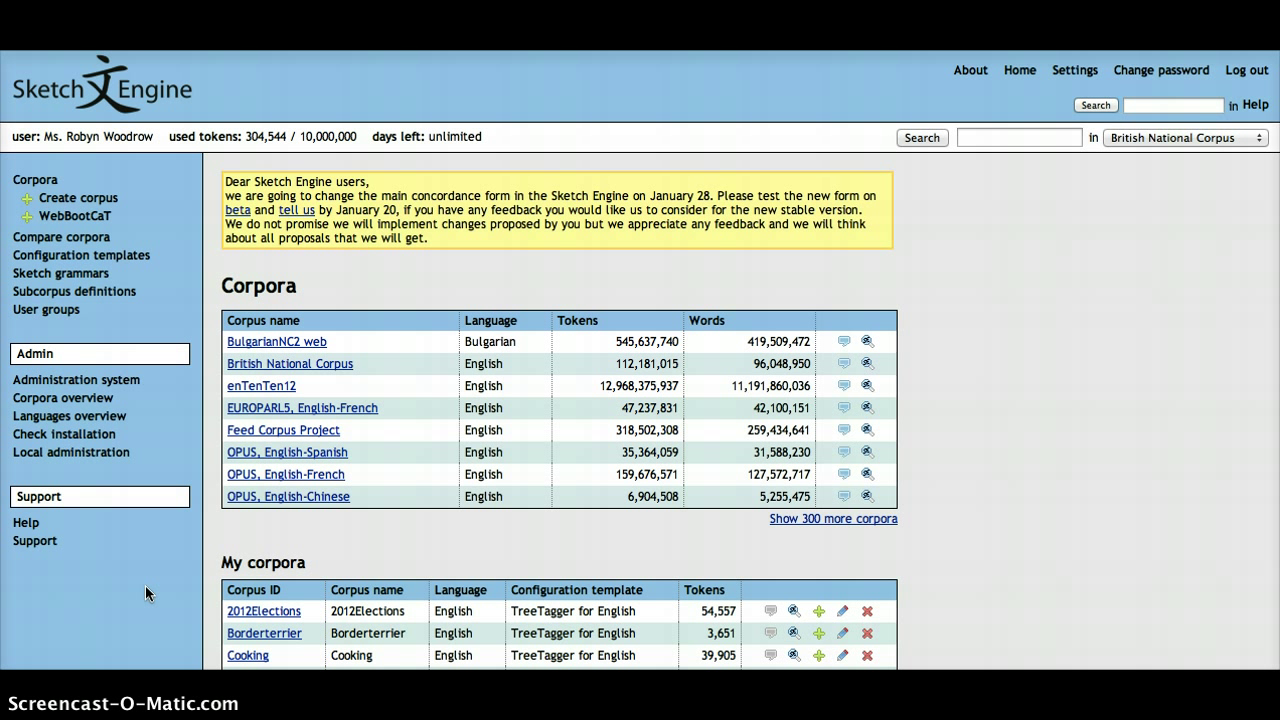
Open the British National Corpus concordance form with the Context filter options expanded.
left_click(268, 366)
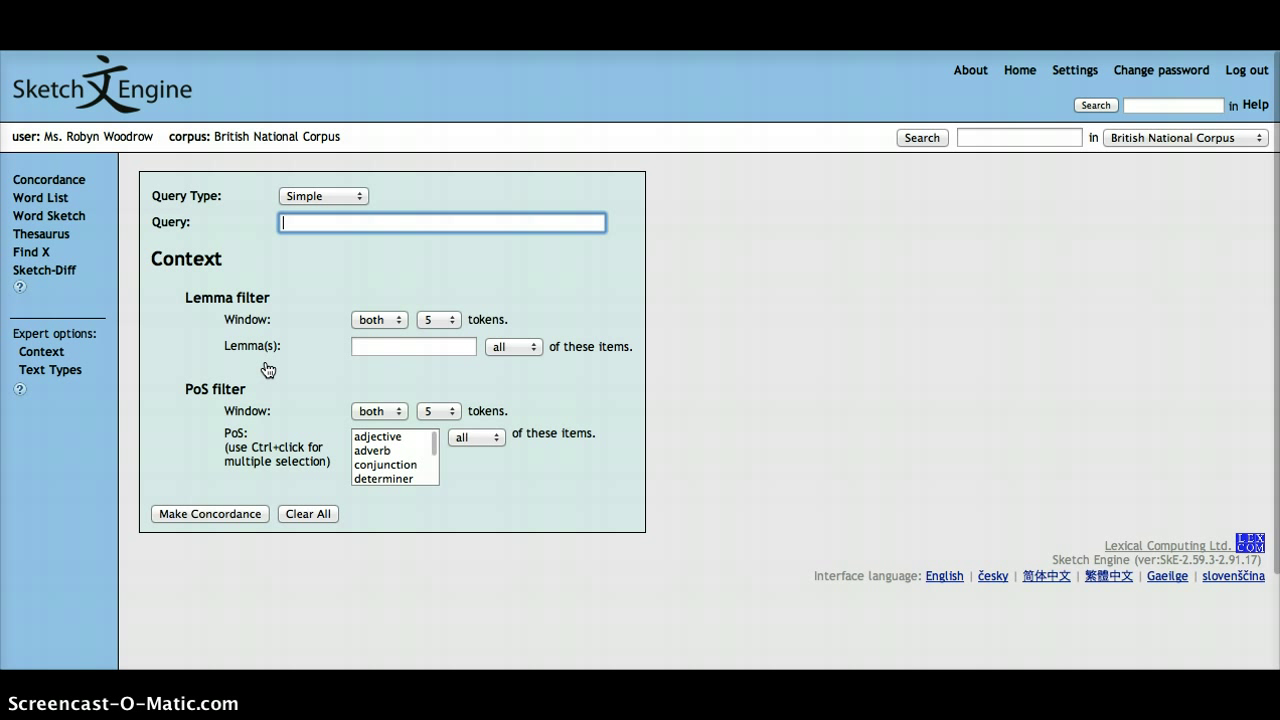
left_click(64, 180)
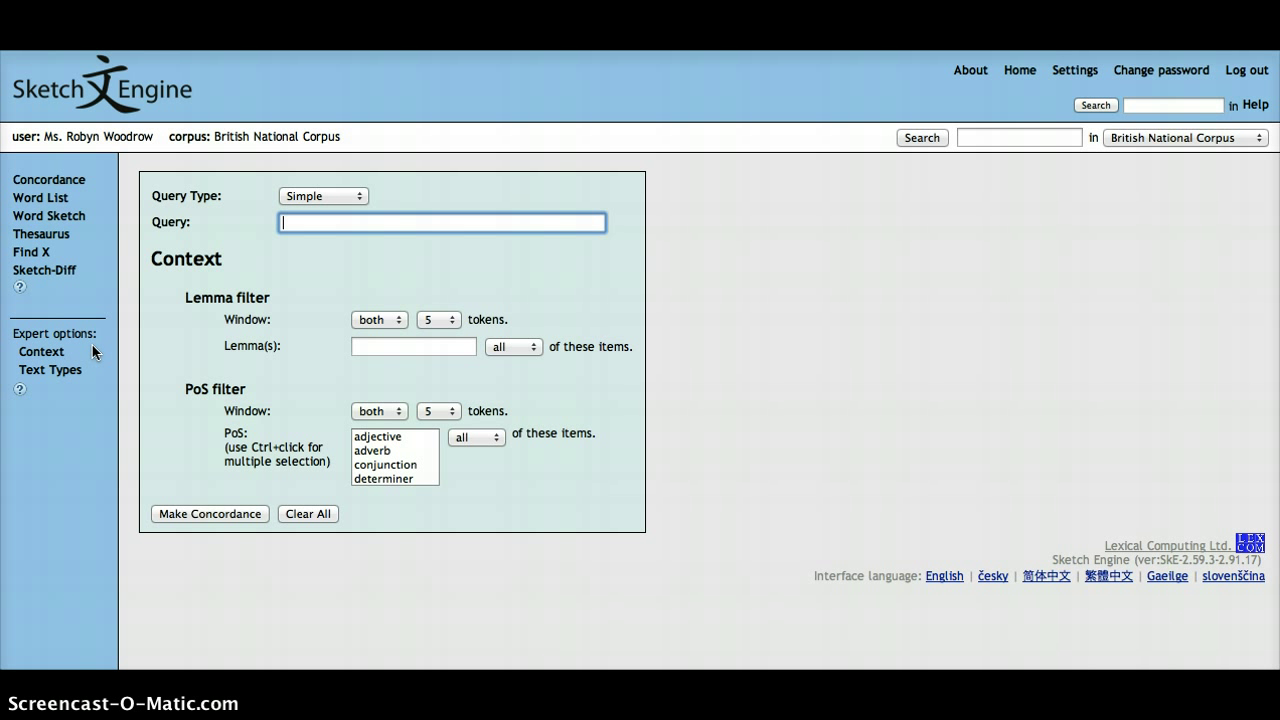
left_click(52, 352)
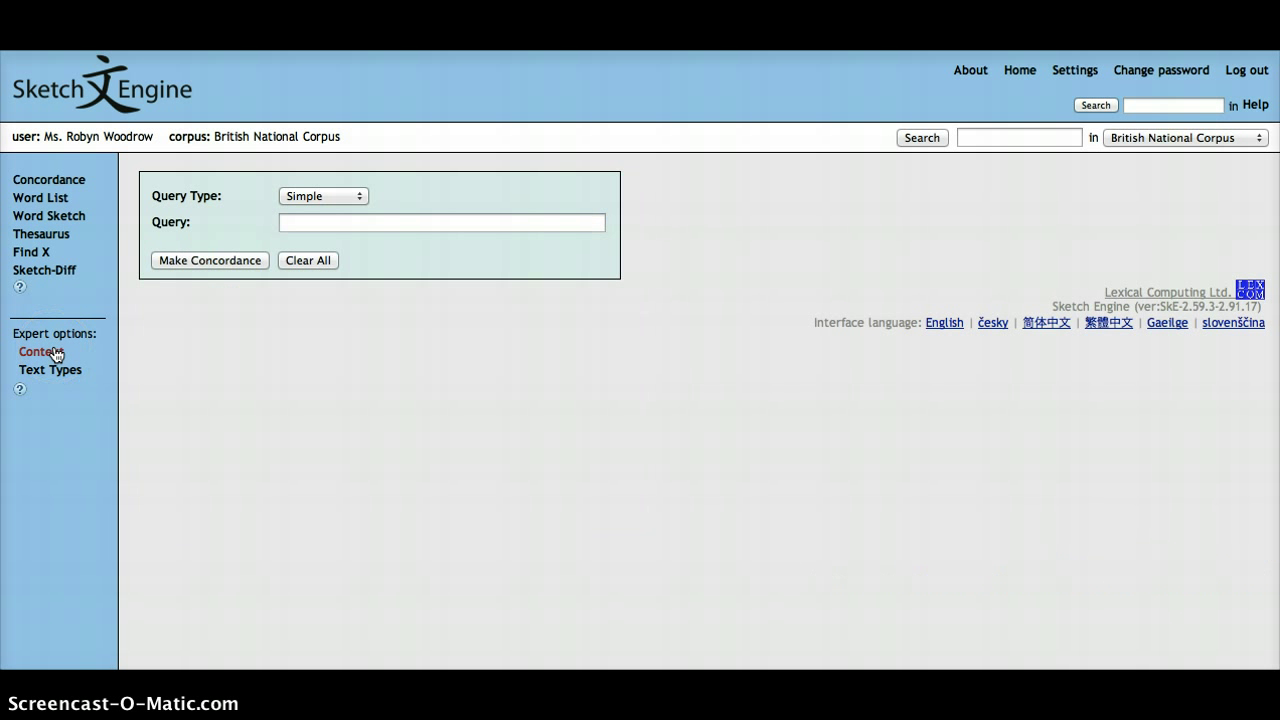
left_click(55, 352)
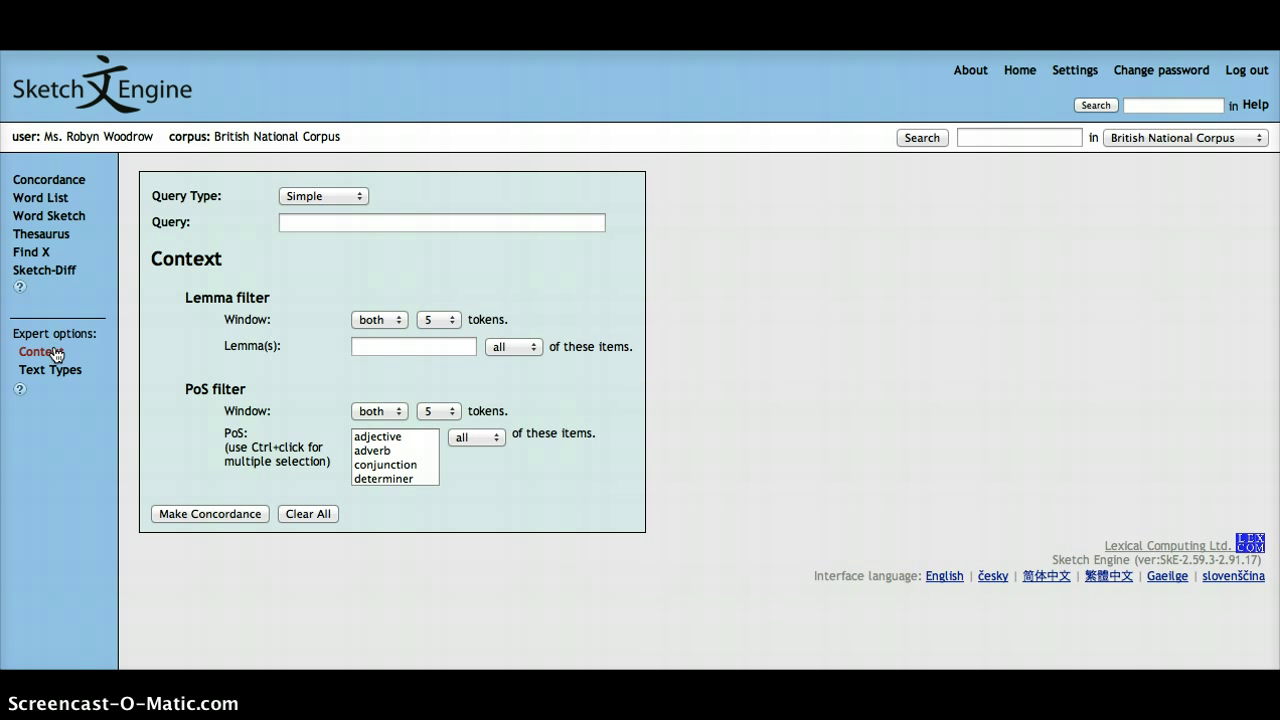
Glance at the Text Types filters, then leave only the Context options expanded.
left_click(53, 370)
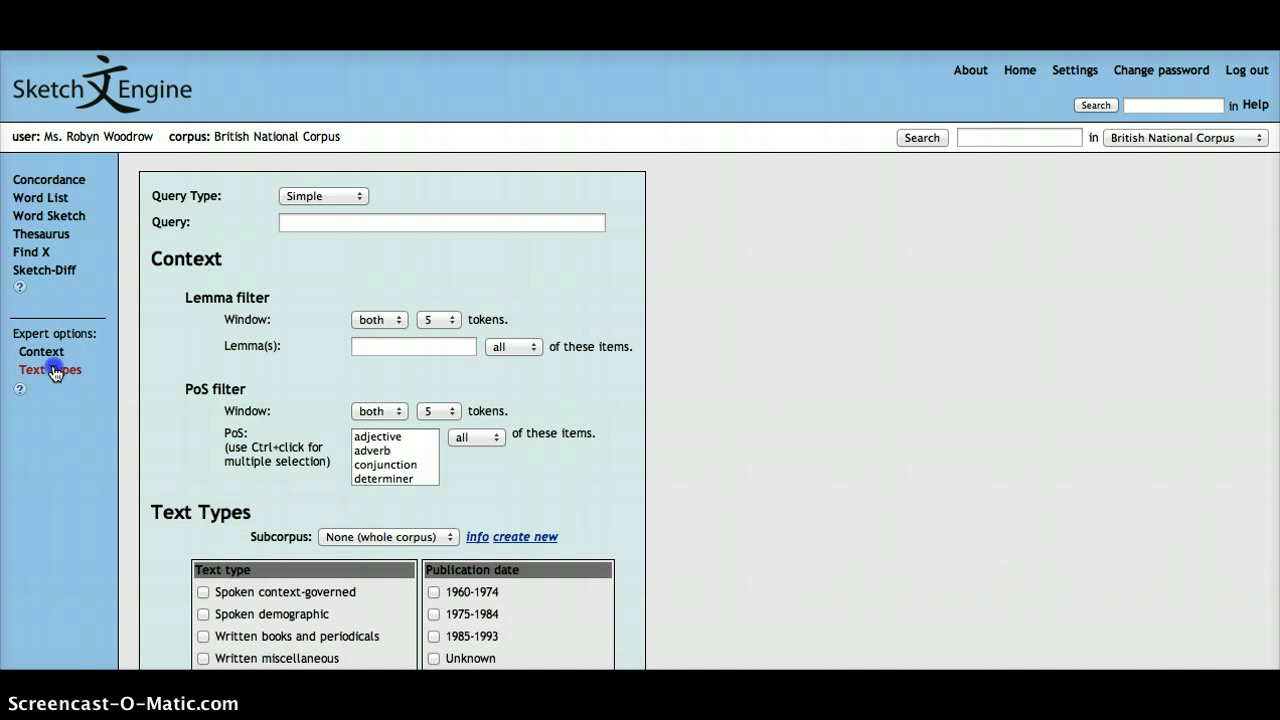
scroll(115, 446, "down", 8)
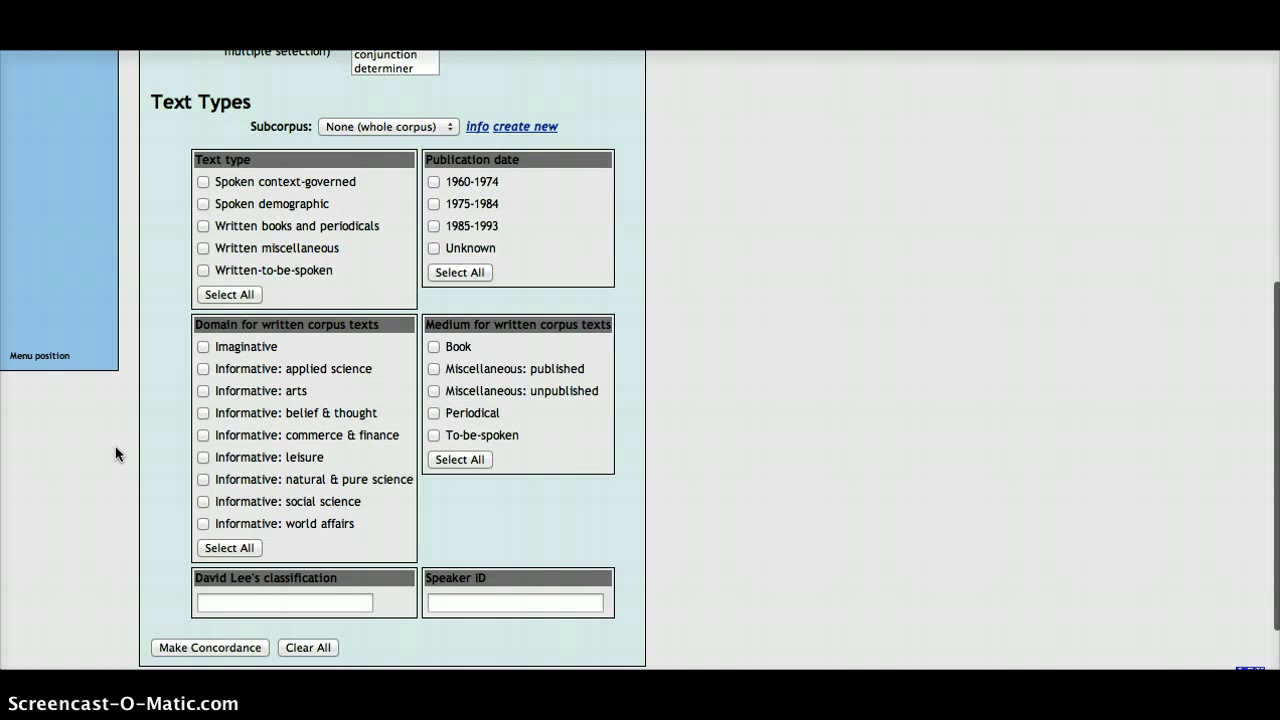
scroll(115, 446, "up", 8)
left_click(35, 370)
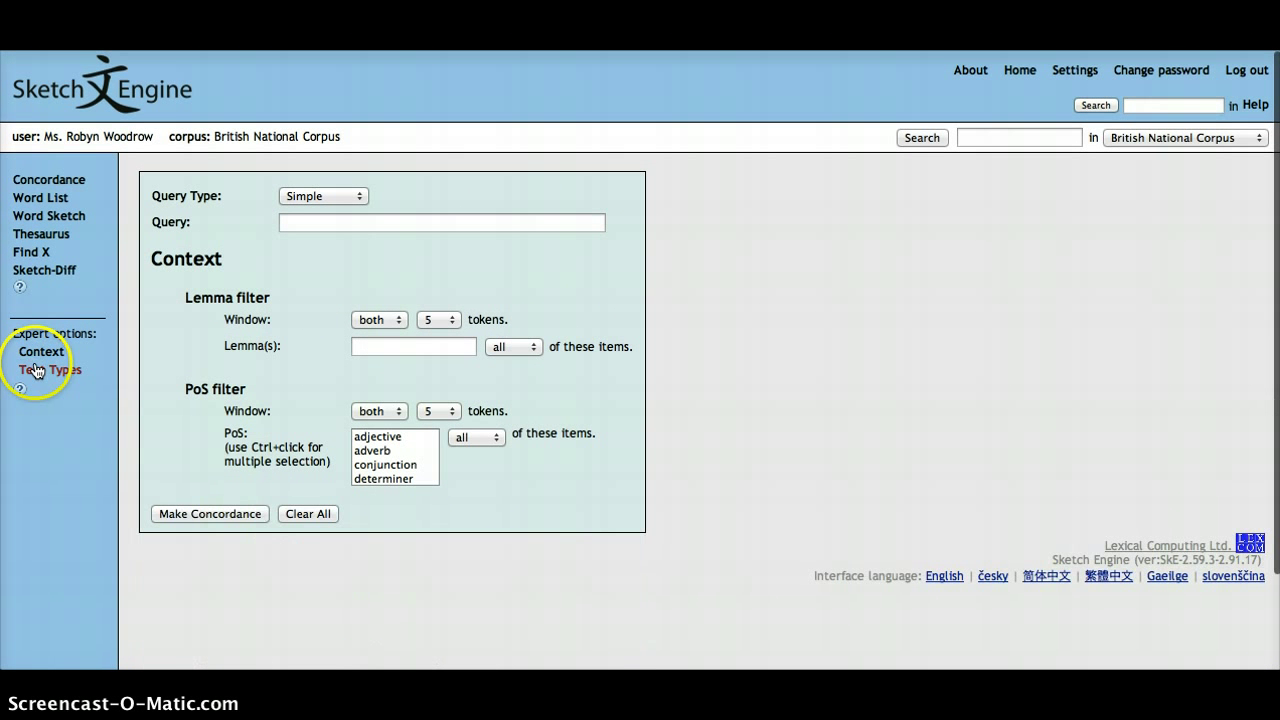
left_click(41, 350)
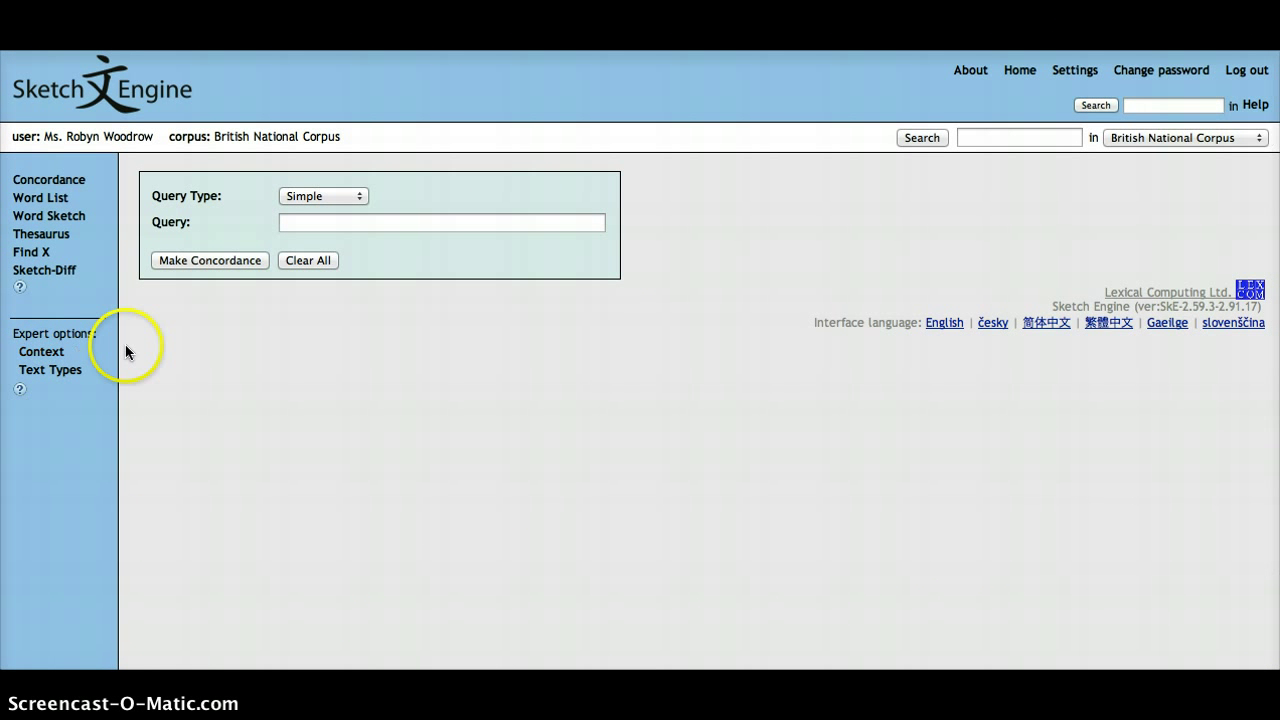
left_click(57, 352)
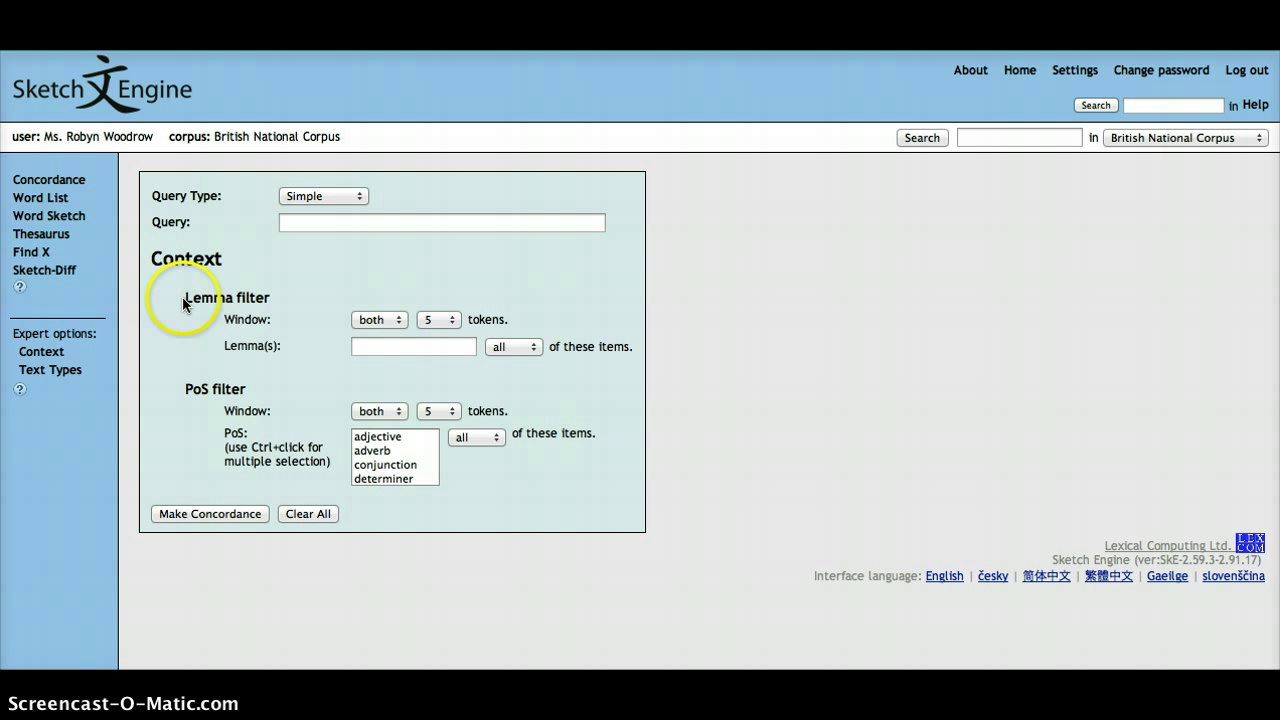
left_click_drag(185, 298, 268, 298)
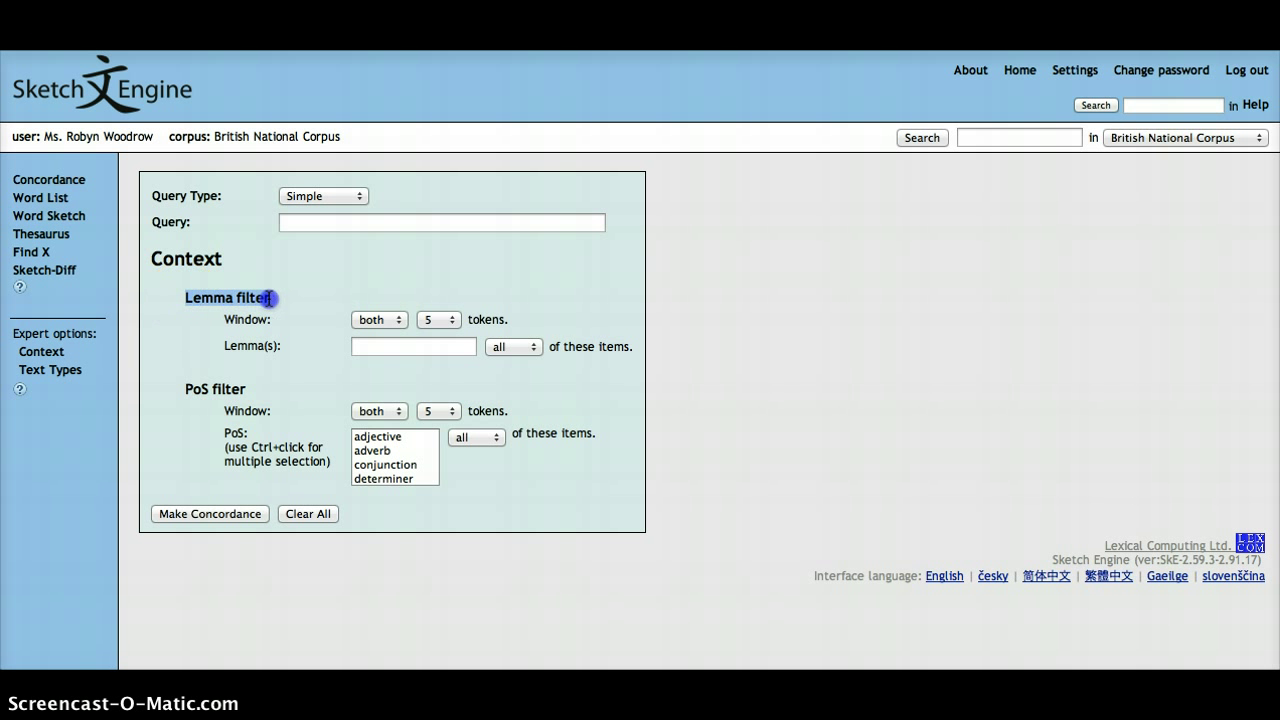
left_click(222, 390)
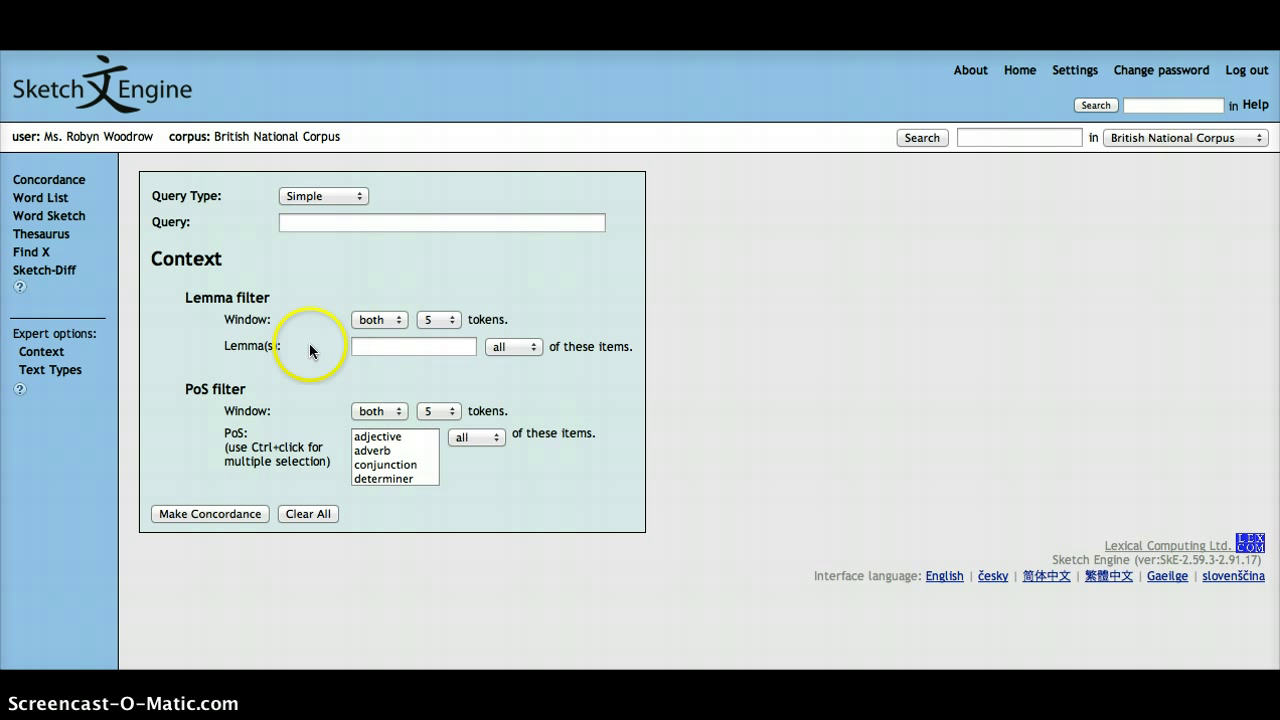
left_click(378, 319)
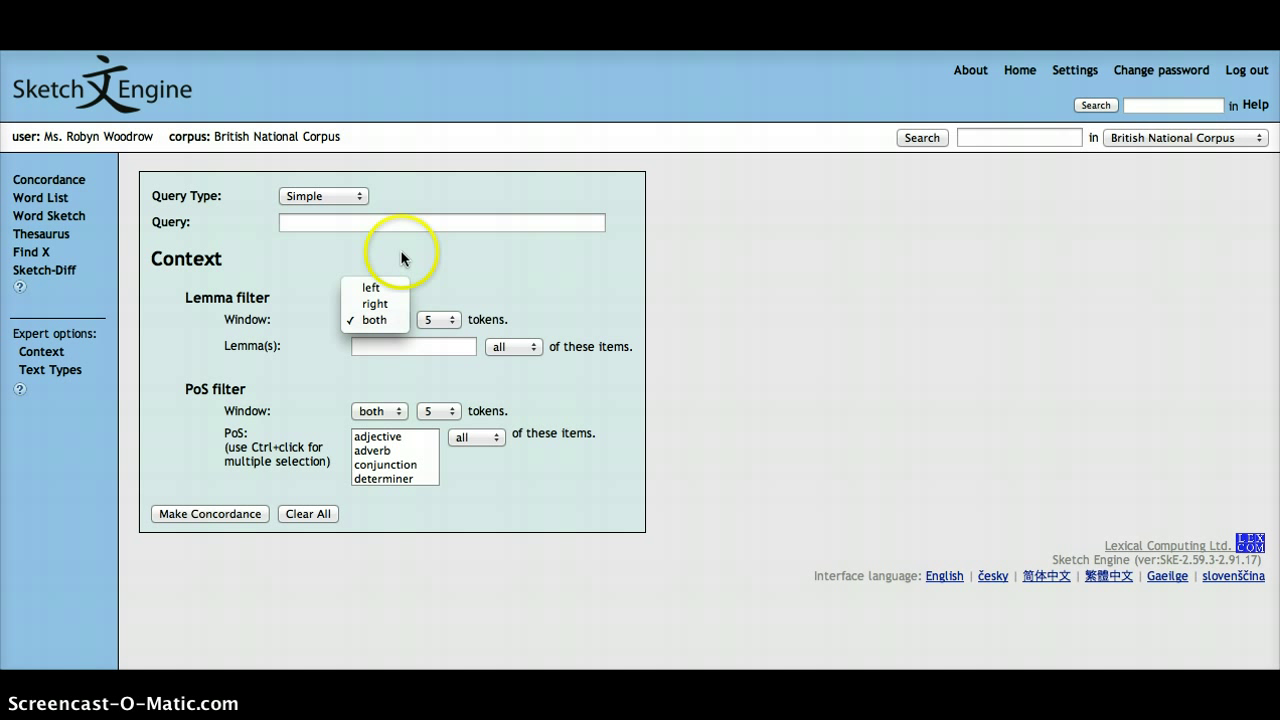
left_click(393, 320)
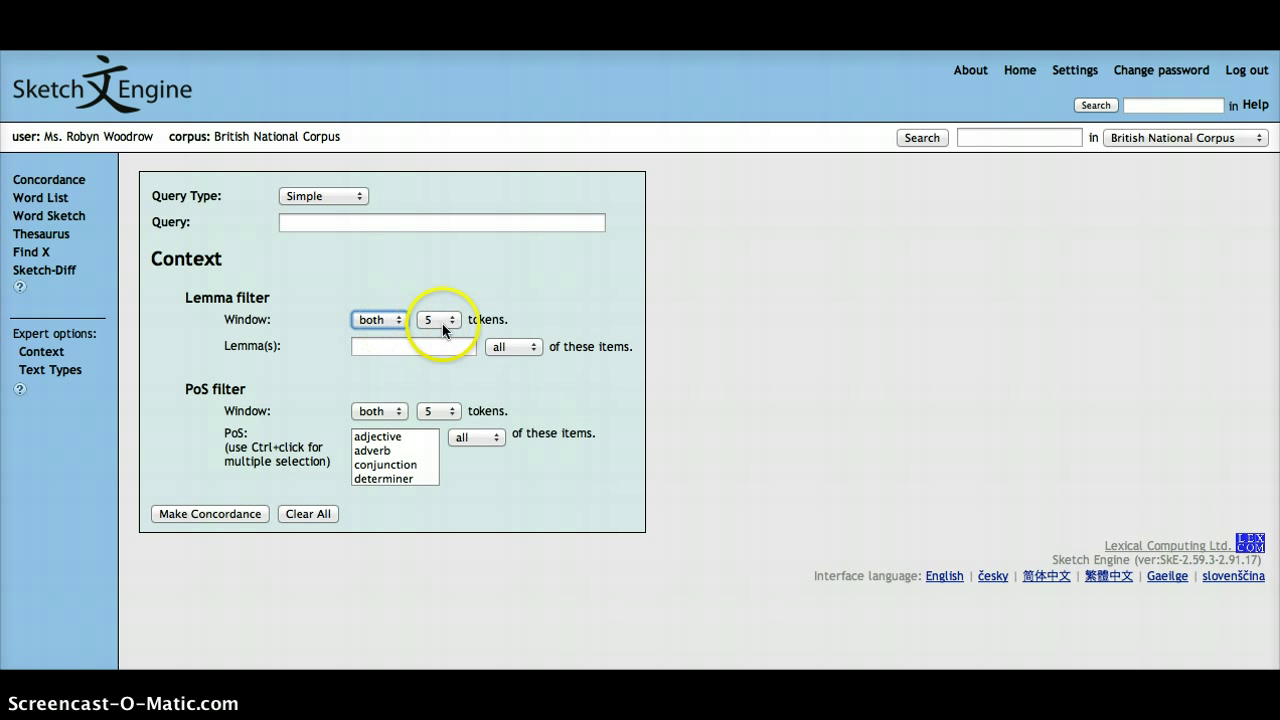
left_click(442, 320)
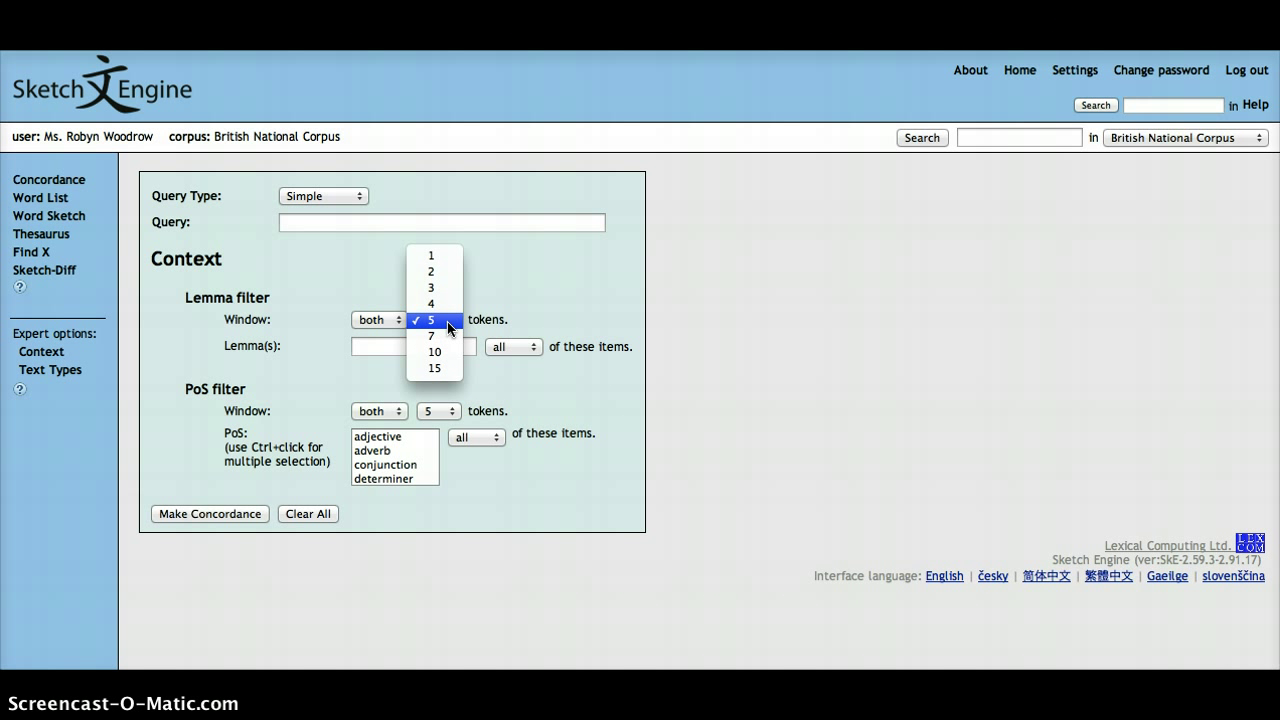
left_click(449, 328)
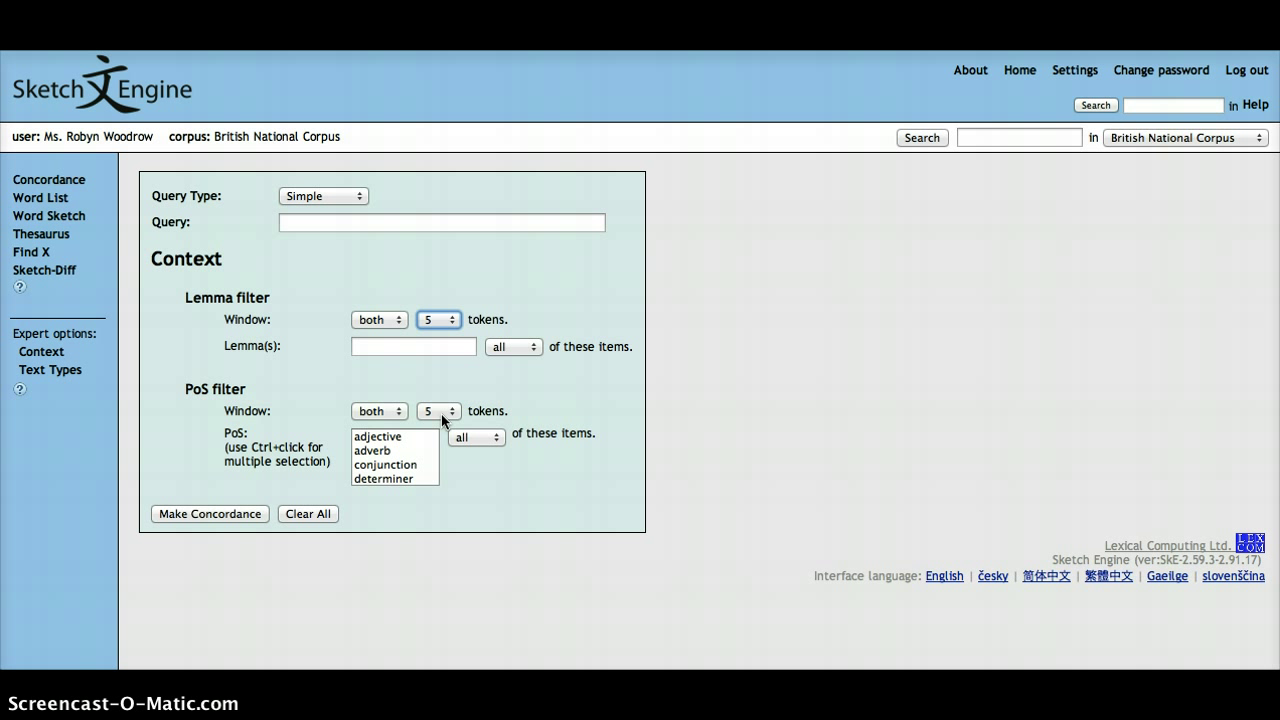
Query the lemma 'shake' restricted to the verb part of speech.
left_click(345, 224)
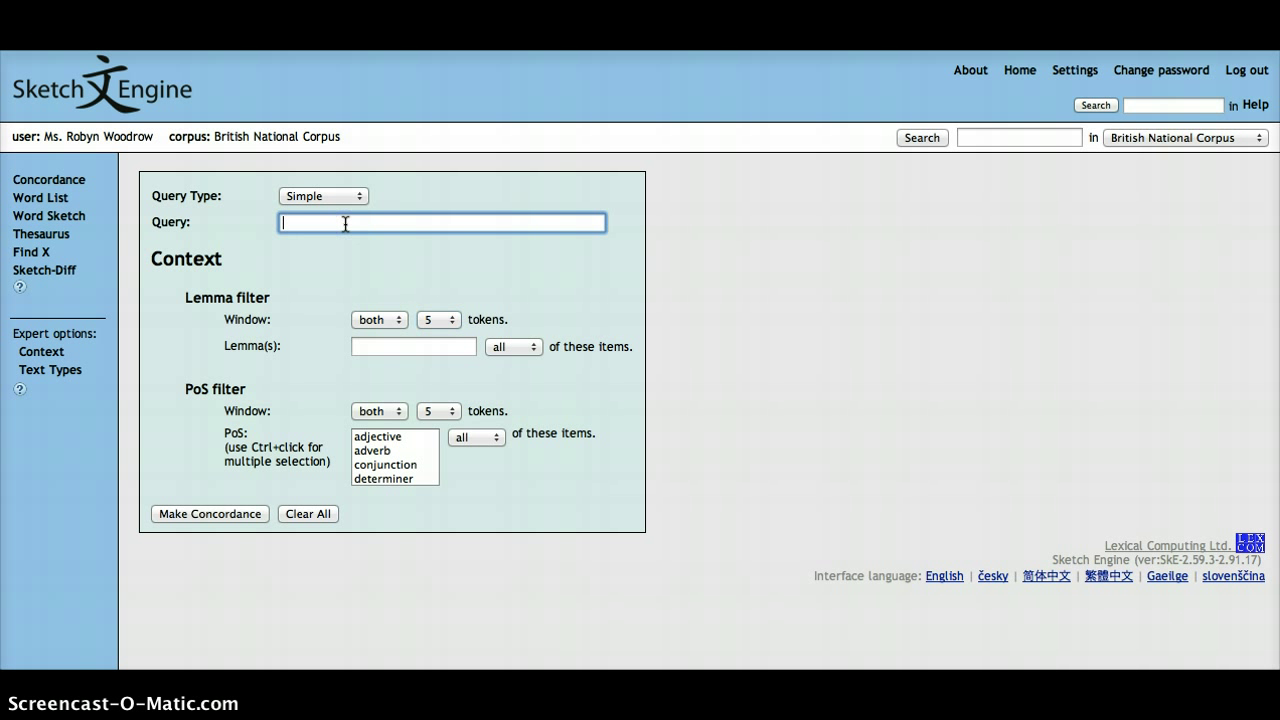
type("shake")
left_click(351, 196)
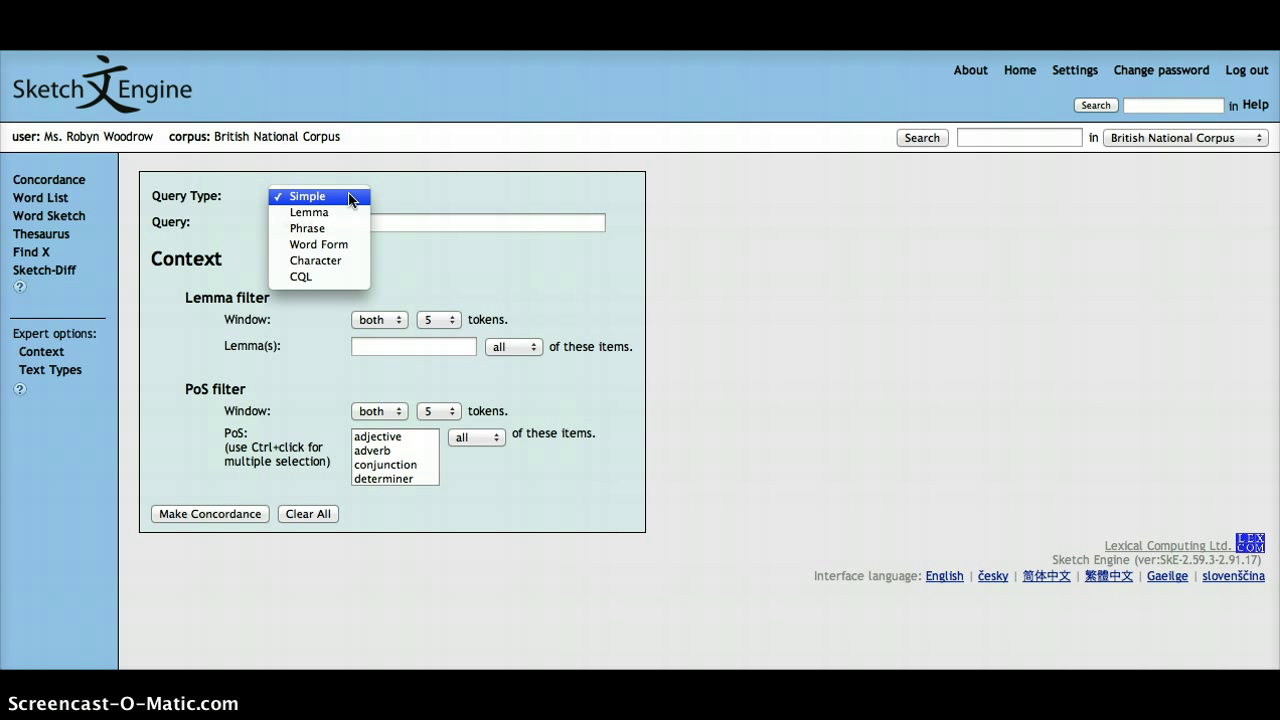
left_click(349, 212)
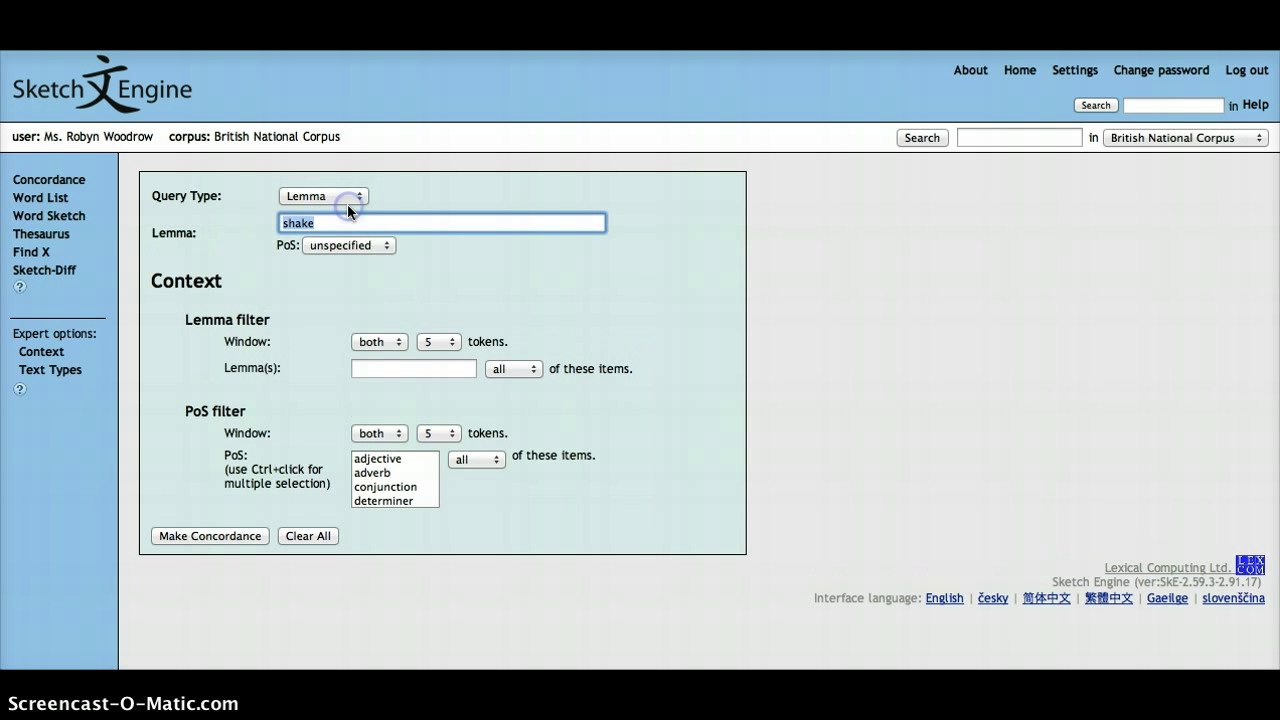
left_click(356, 243)
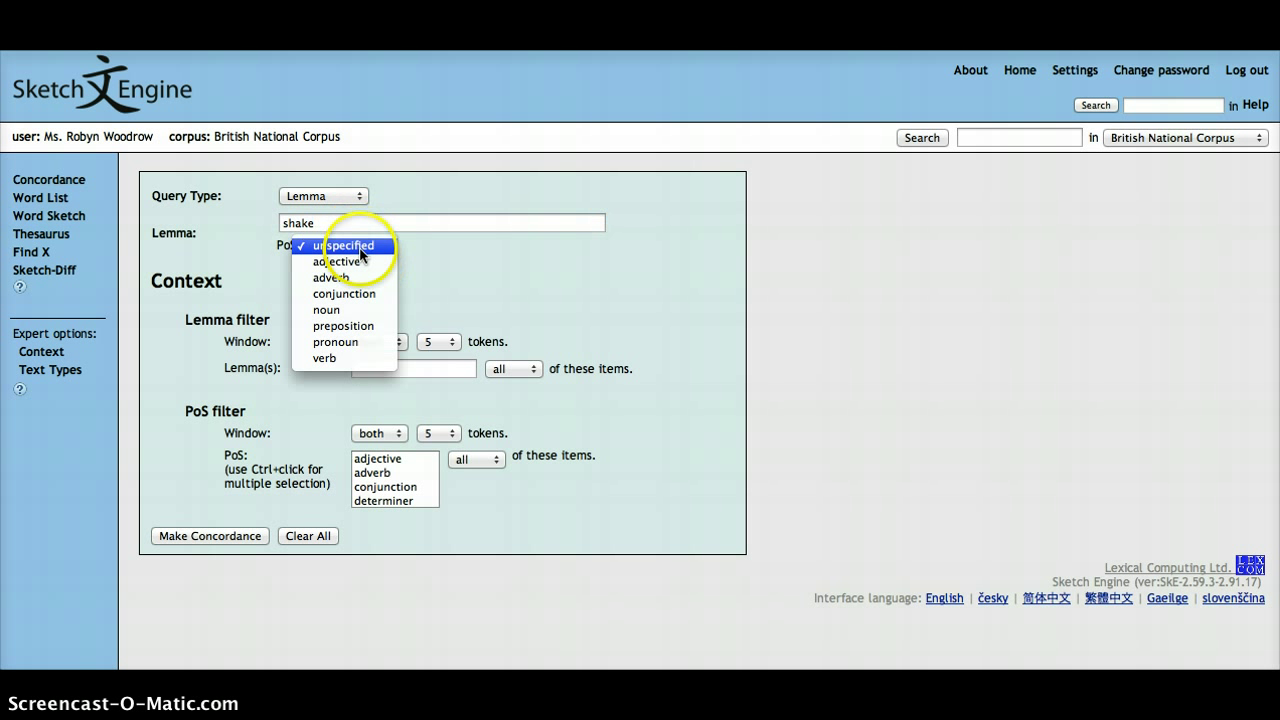
left_click(347, 360)
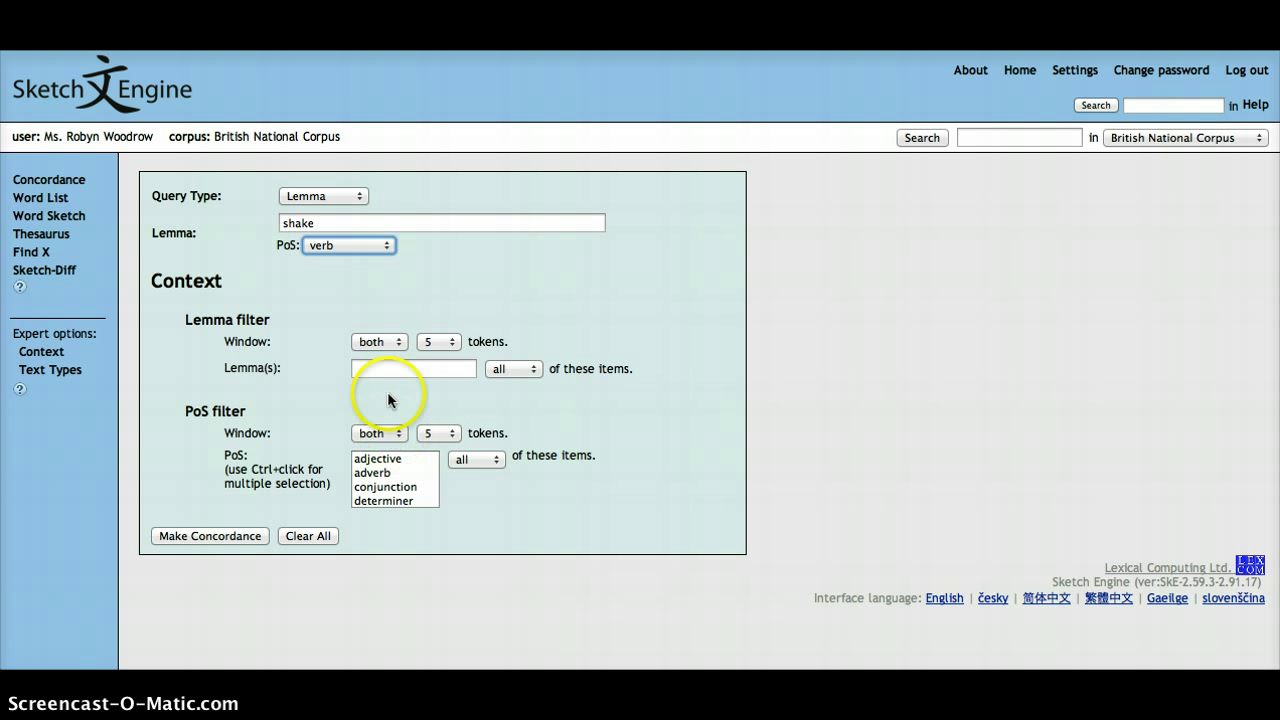
Add 'head' as the context lemma with noun as its part of speech.
left_click(388, 369)
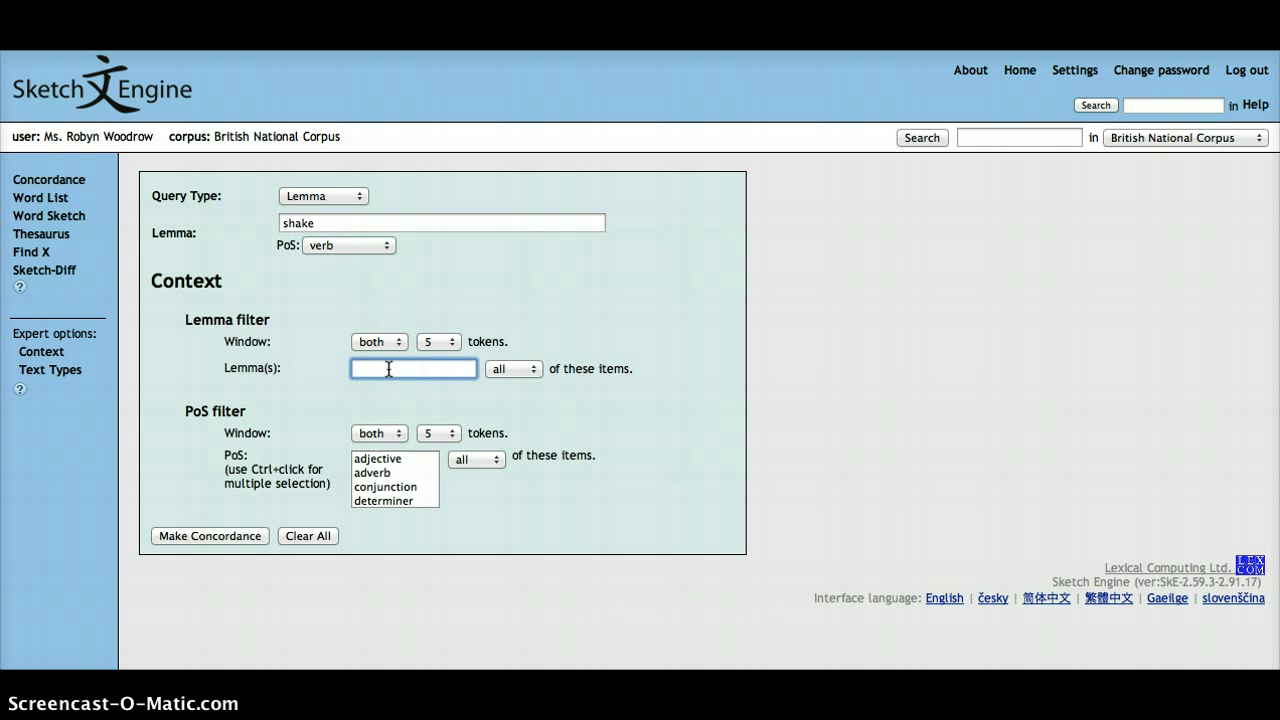
type("head")
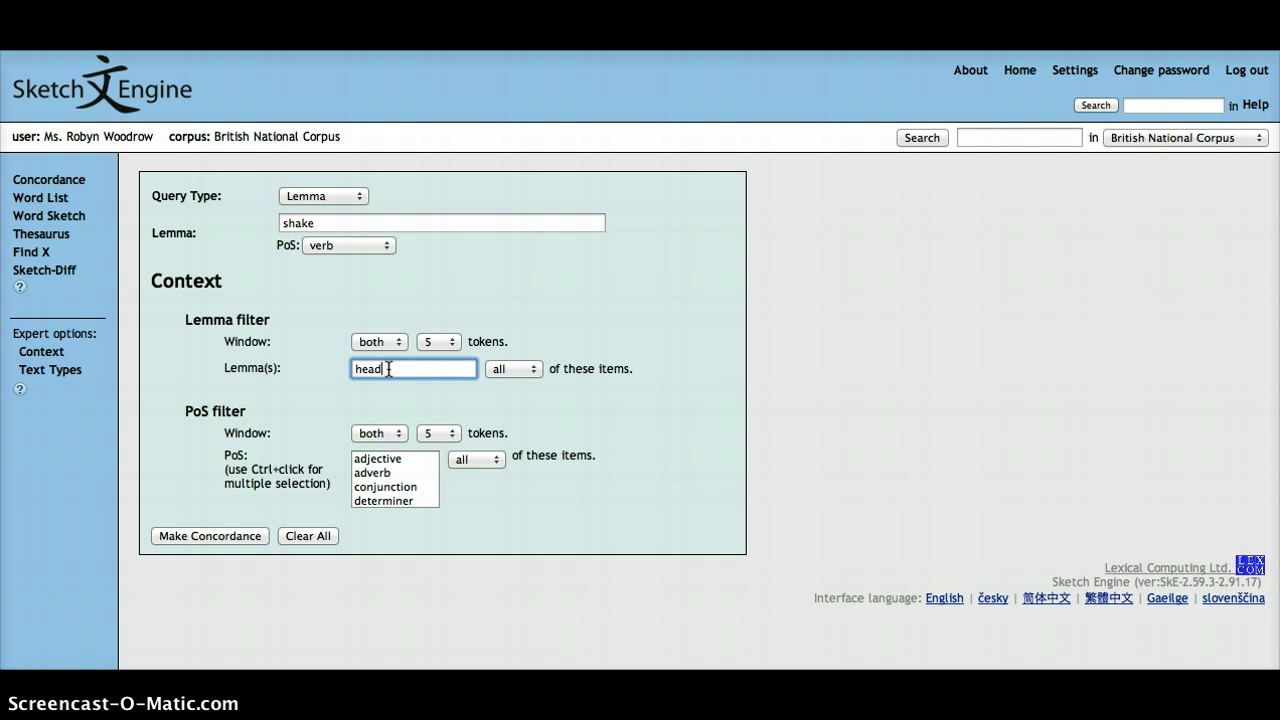
scroll(395, 490, "down", 1)
scroll(395, 490, "down", 1)
left_click(374, 489)
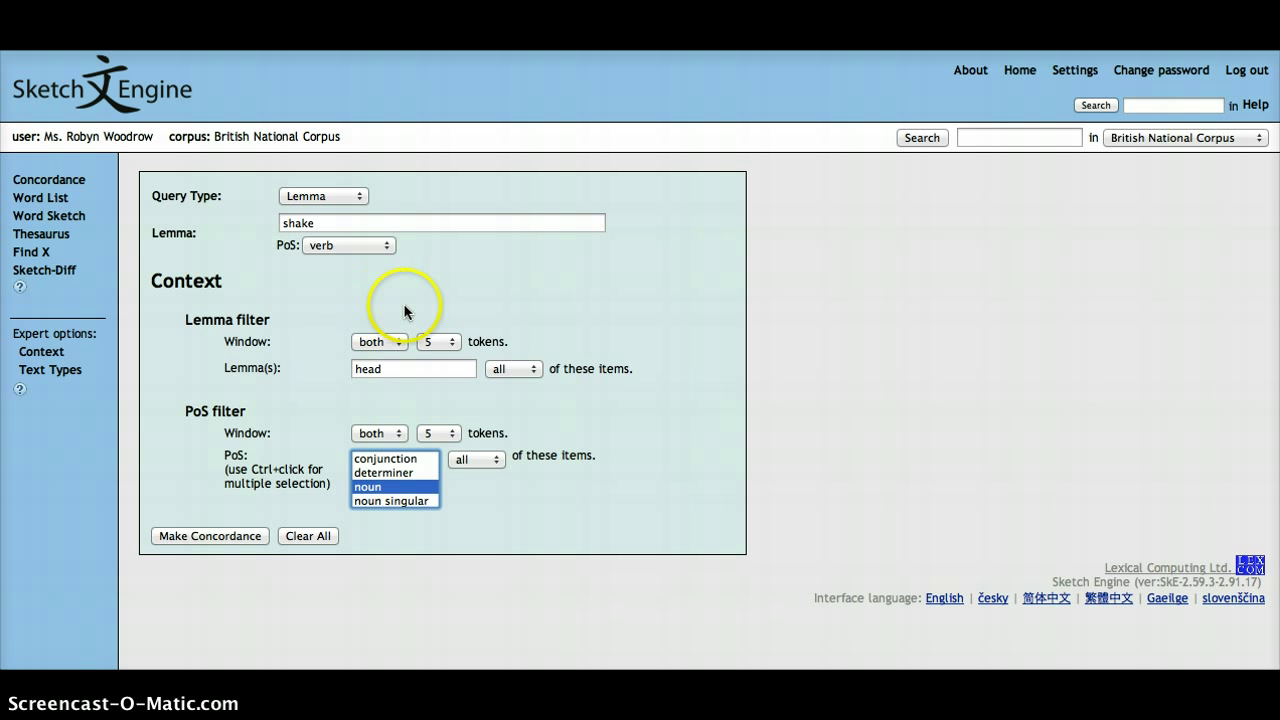
Limit the context window to 2 tokens on the right and generate the concordance.
left_click(438, 342)
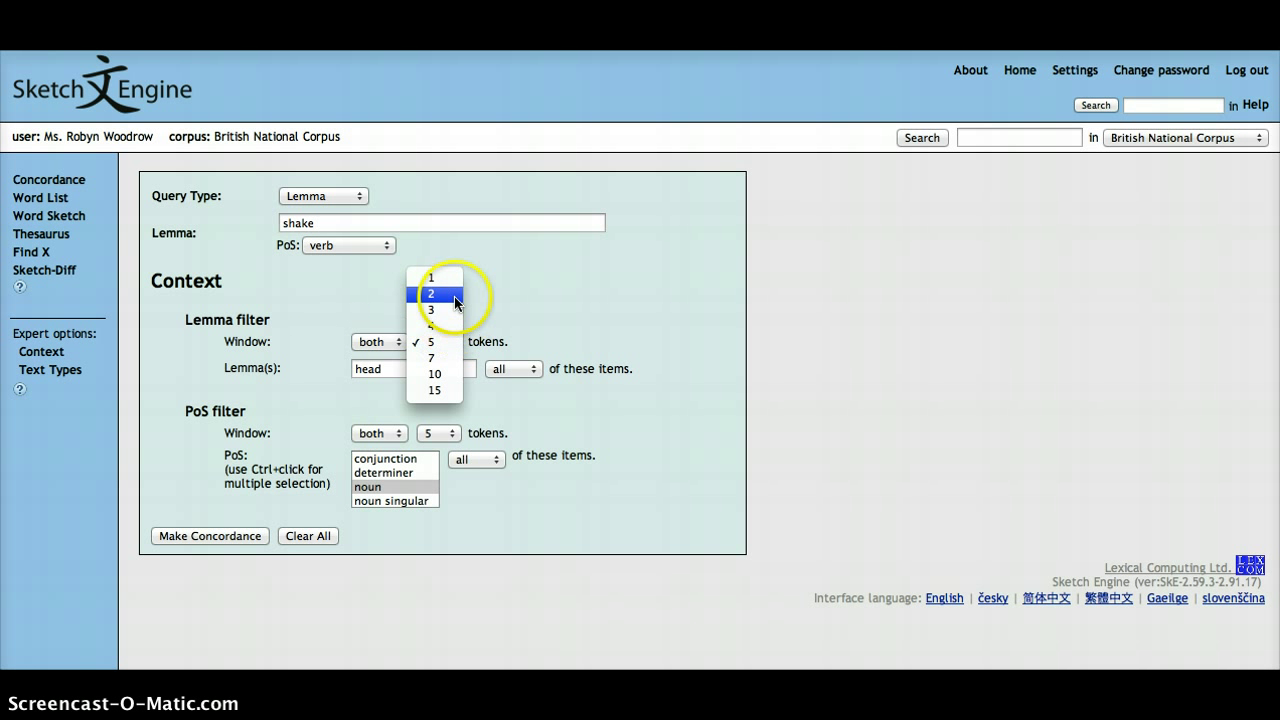
left_click(454, 296)
left_click(383, 342)
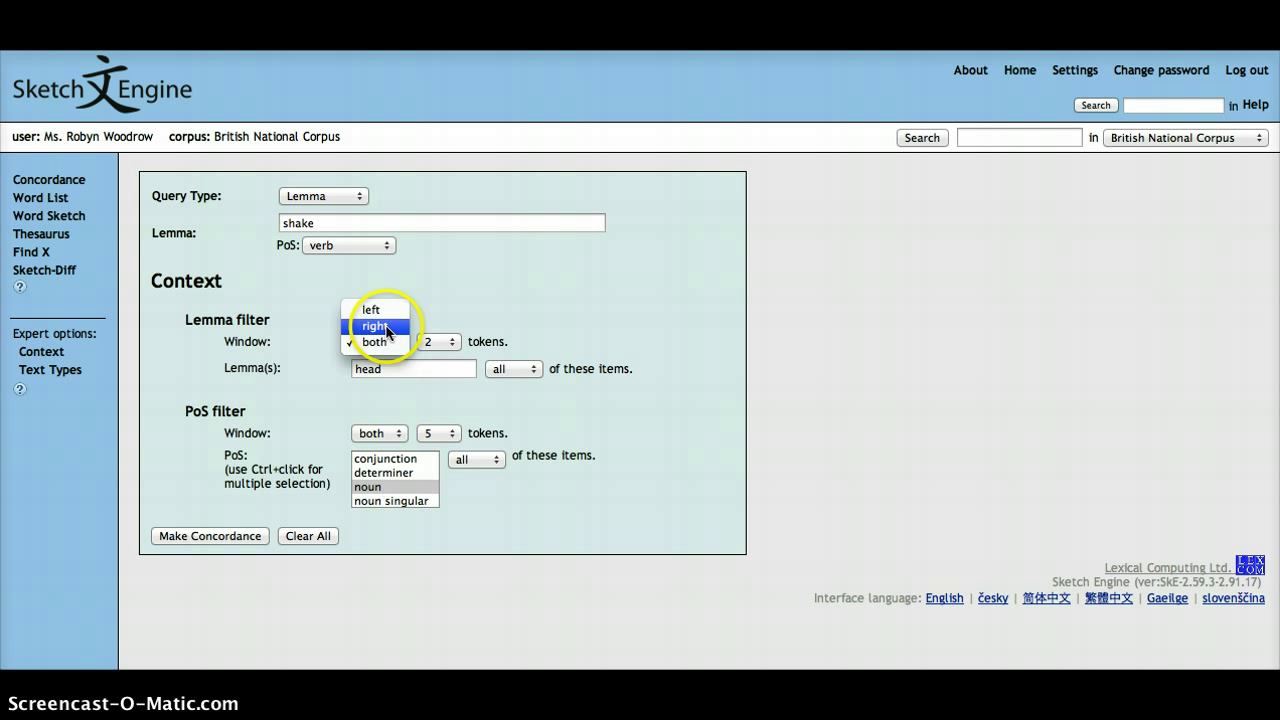
left_click(385, 327)
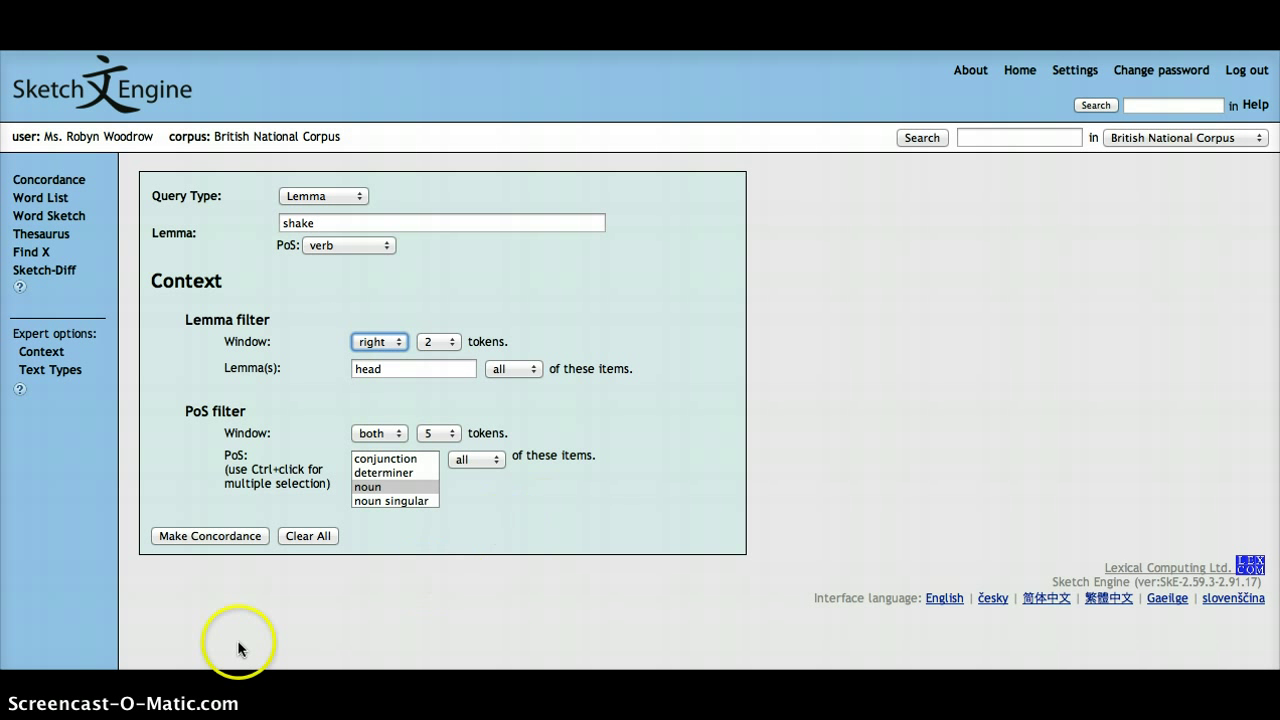
left_click(196, 536)
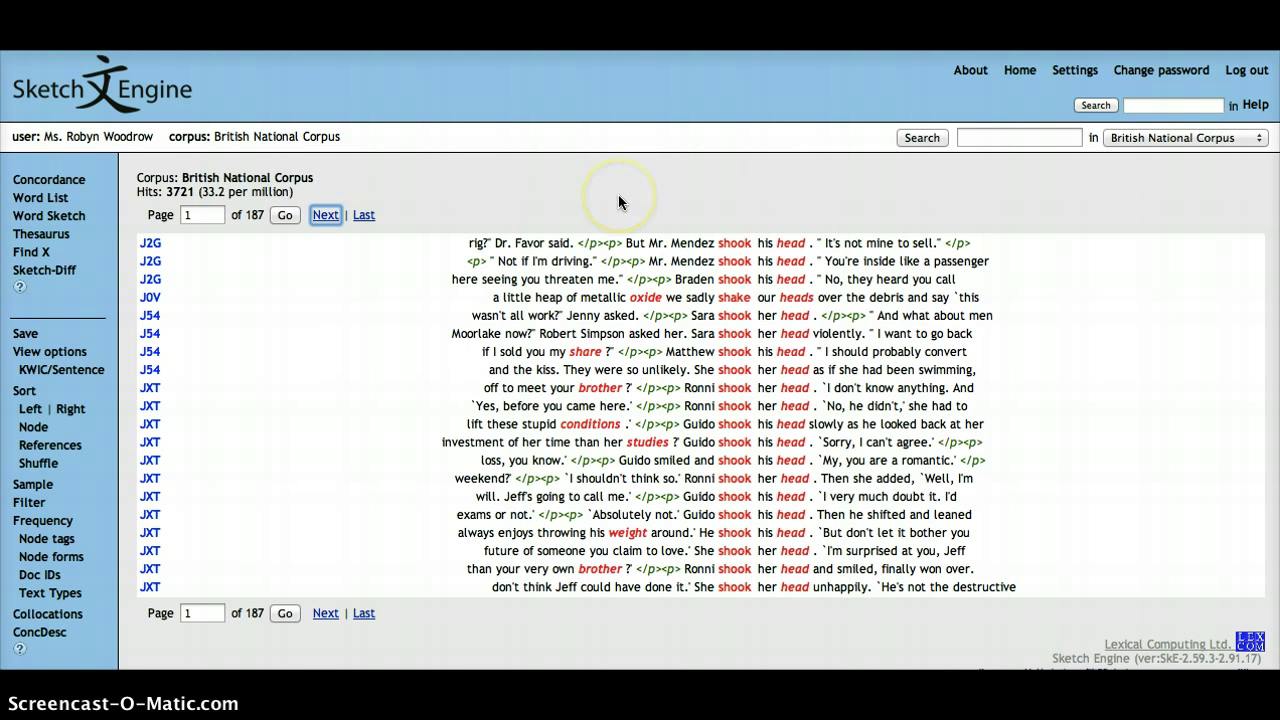
Go back from the 3721-hit shake/head concordance to the query form.
scroll(618, 194, "left", 5)
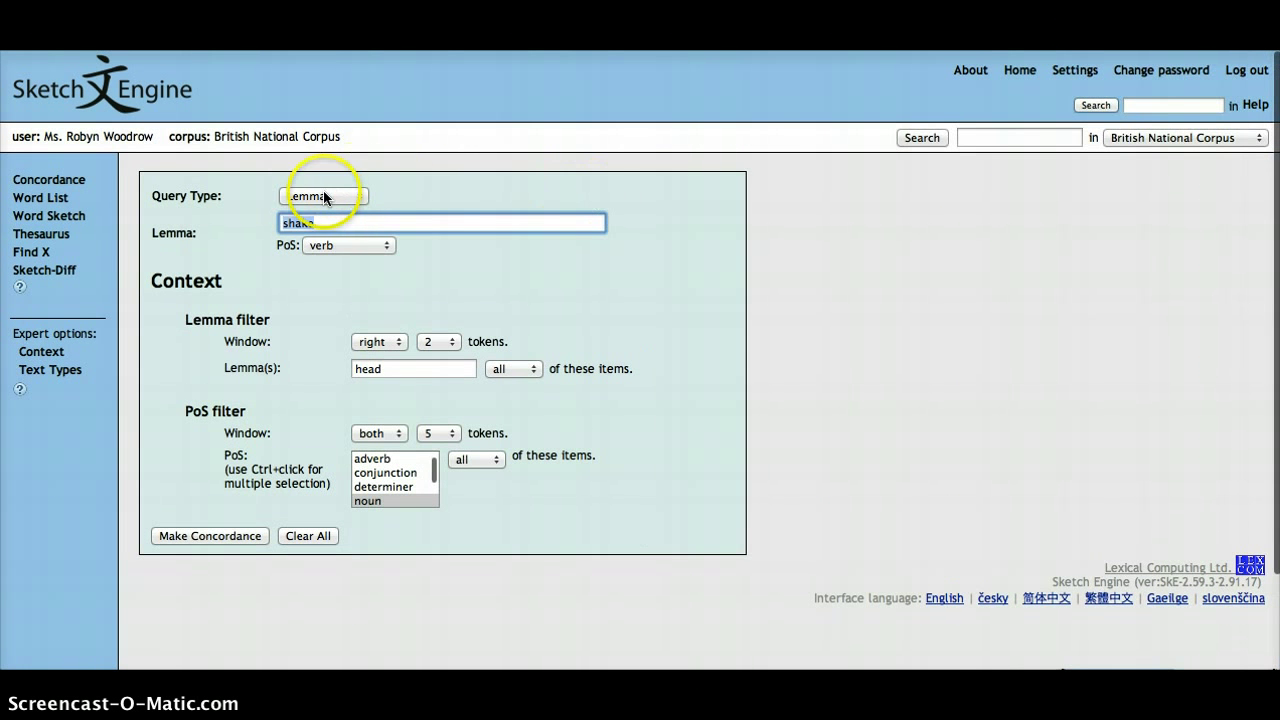
Change the main query lemma to 'head' as a noun.
double_click(333, 221)
type("head")
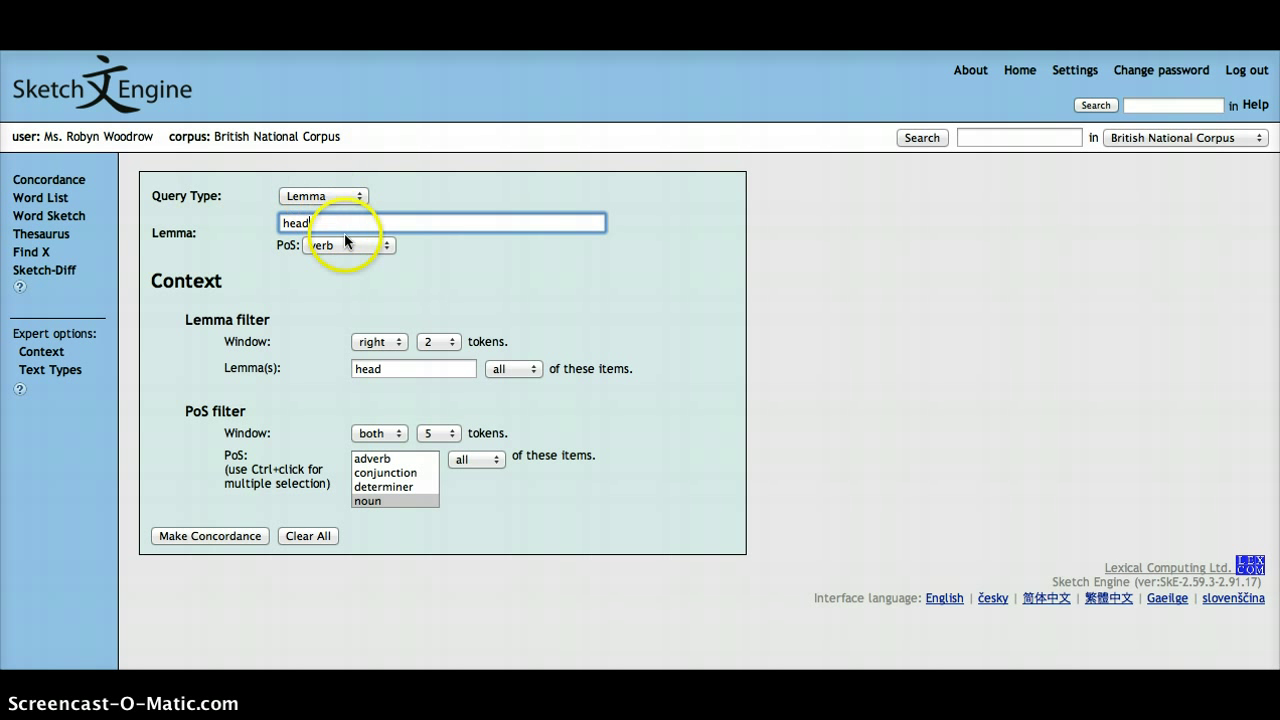
left_click(349, 246)
left_click(350, 197)
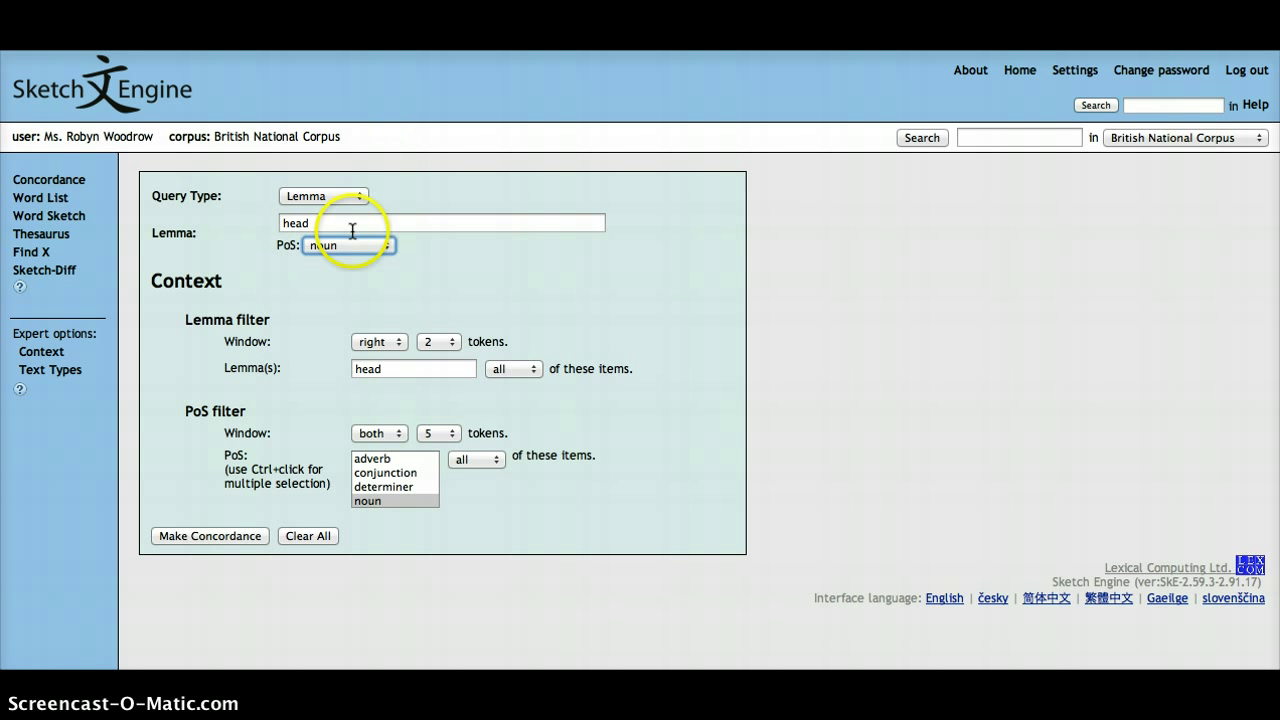
Change the context lemma to 'shake' and set the window to the left.
left_click_drag(391, 362, 320, 366)
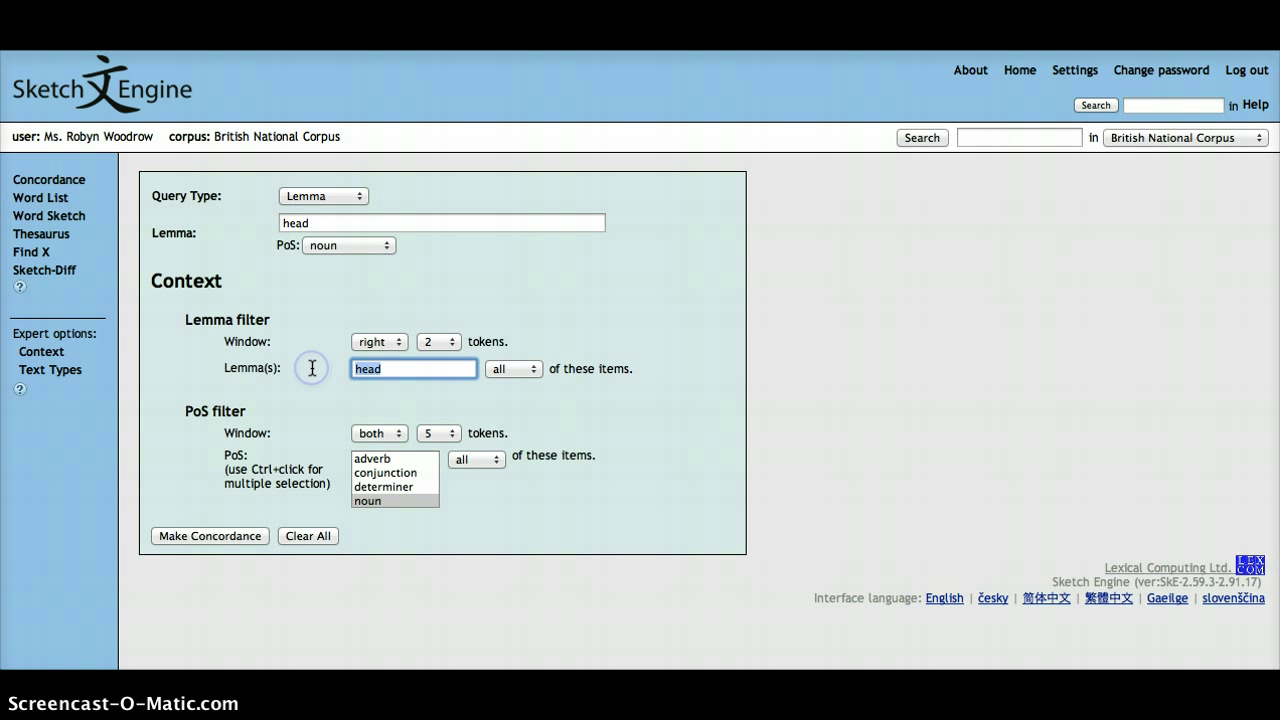
type("shake")
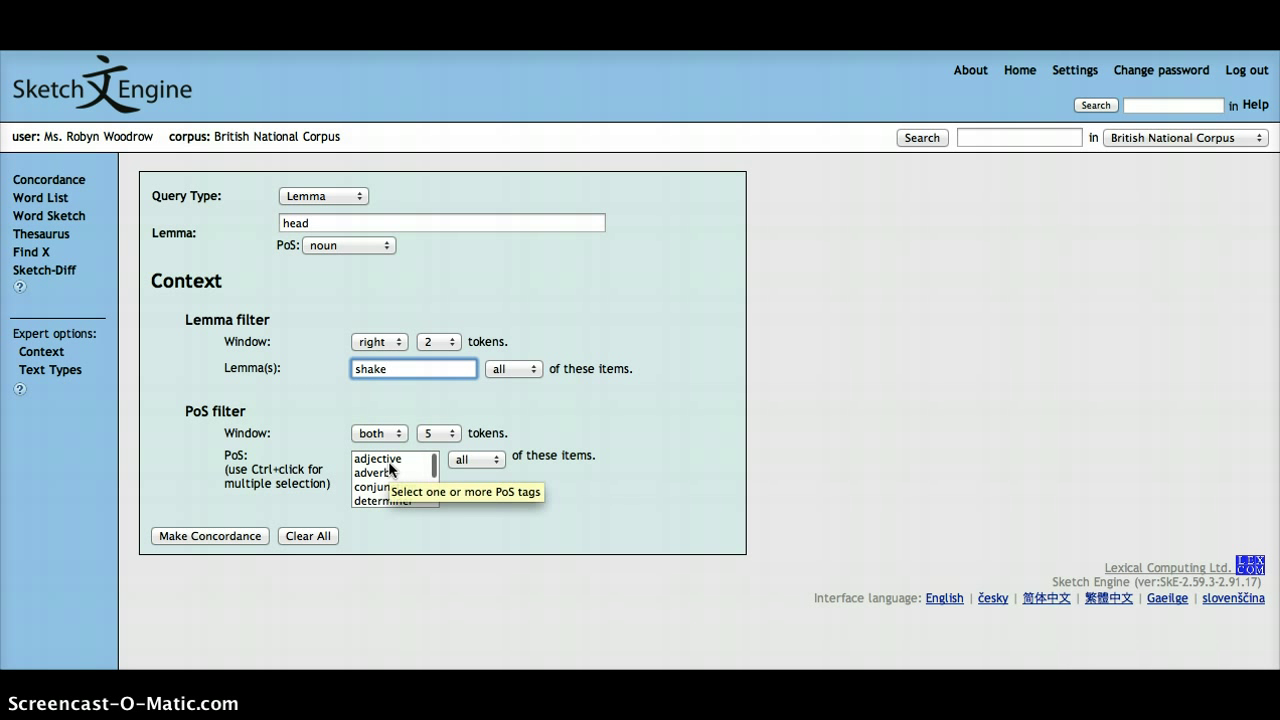
scroll(390, 470, "down", 4)
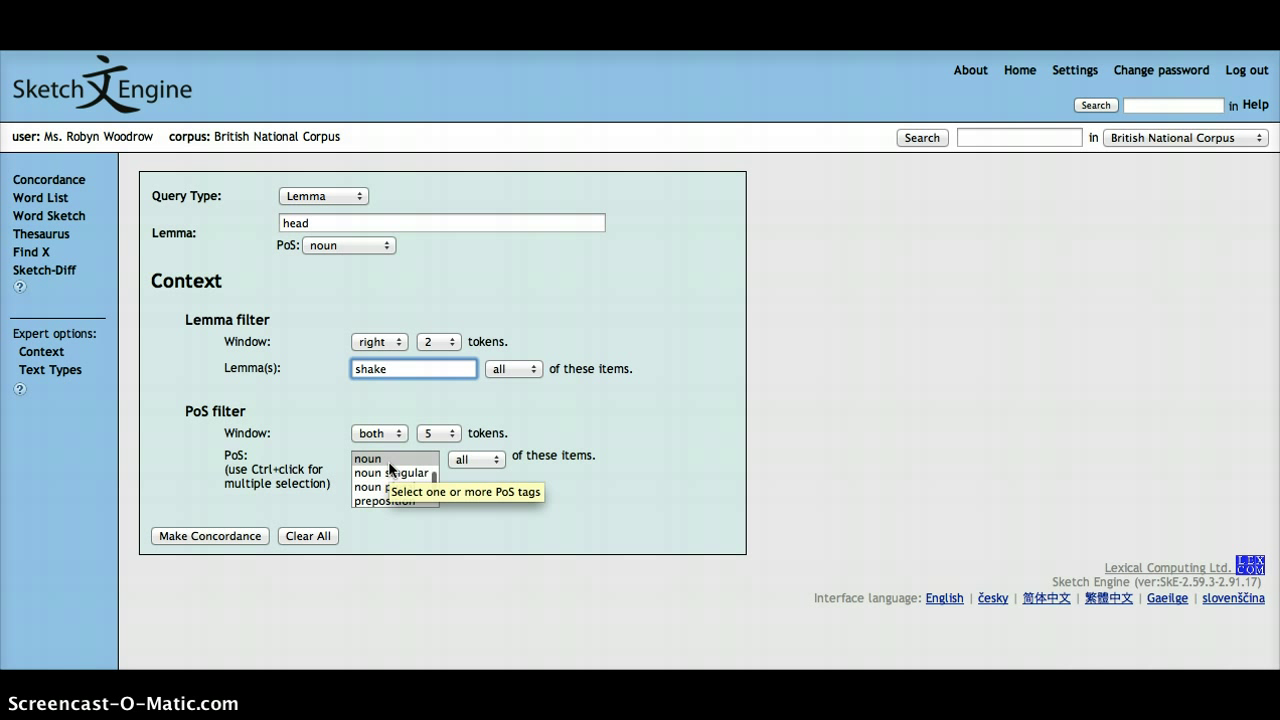
scroll(390, 468, "down", 2)
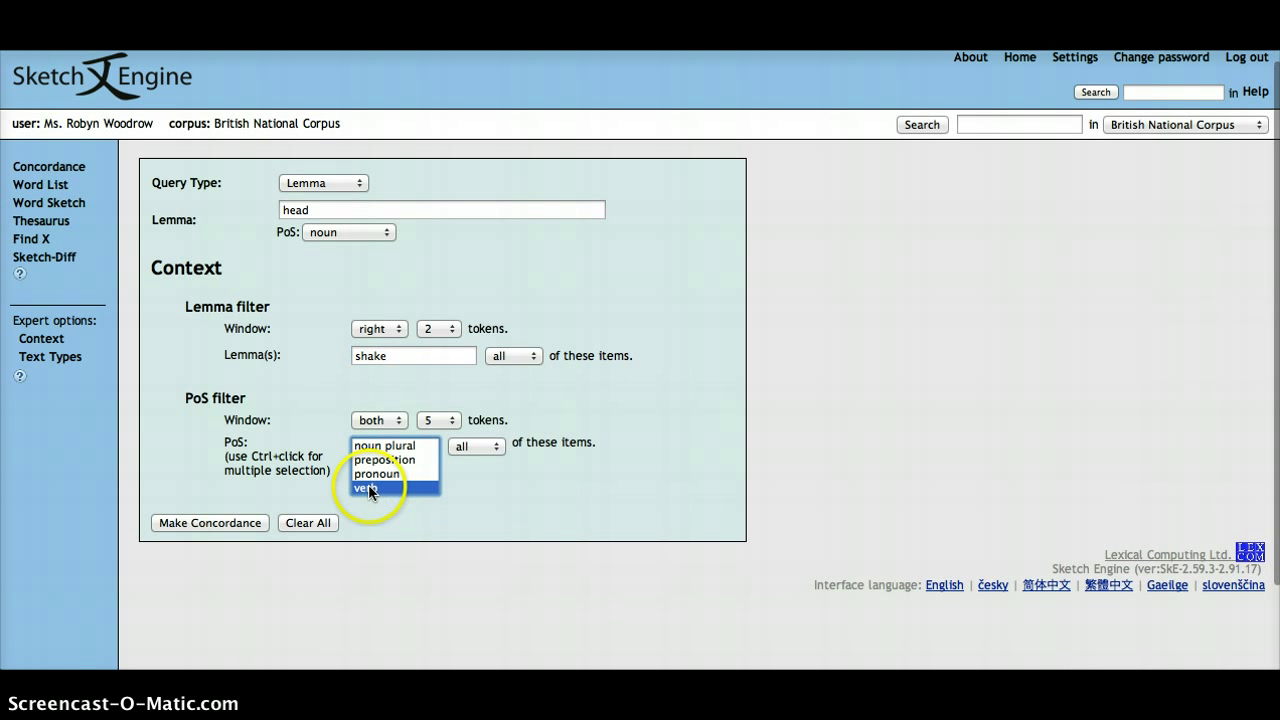
left_click(391, 329)
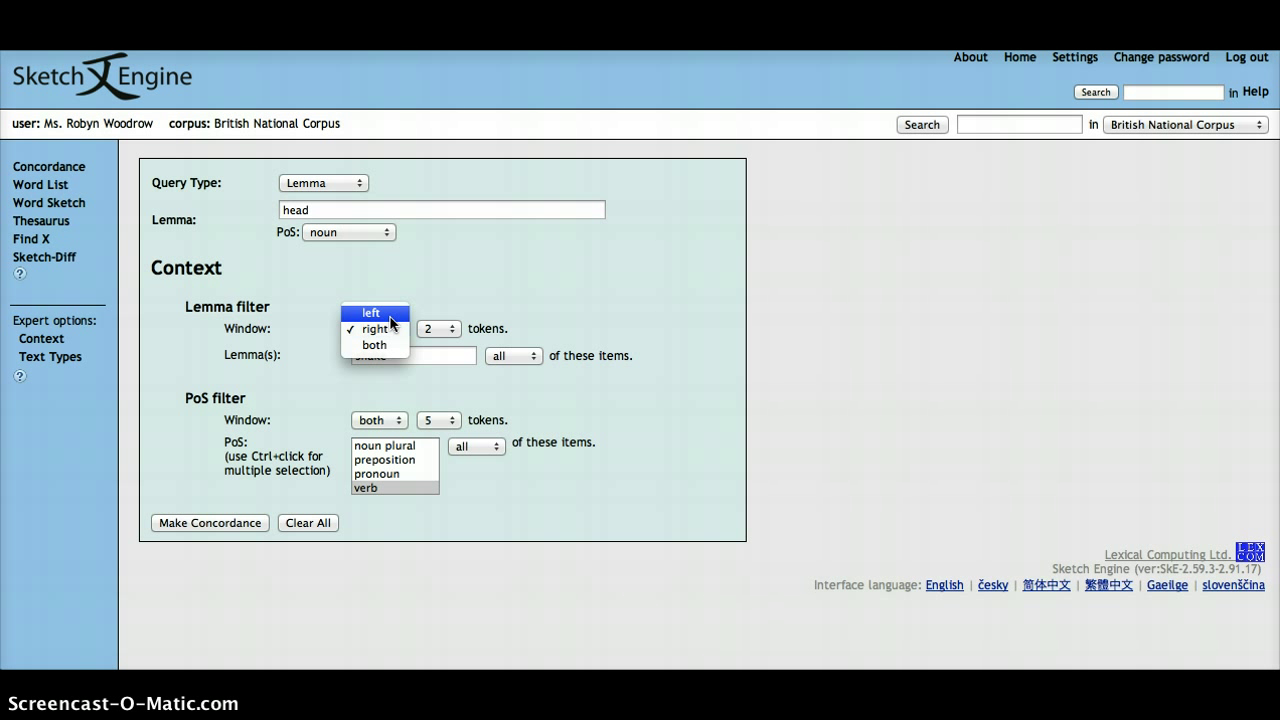
left_click(391, 322)
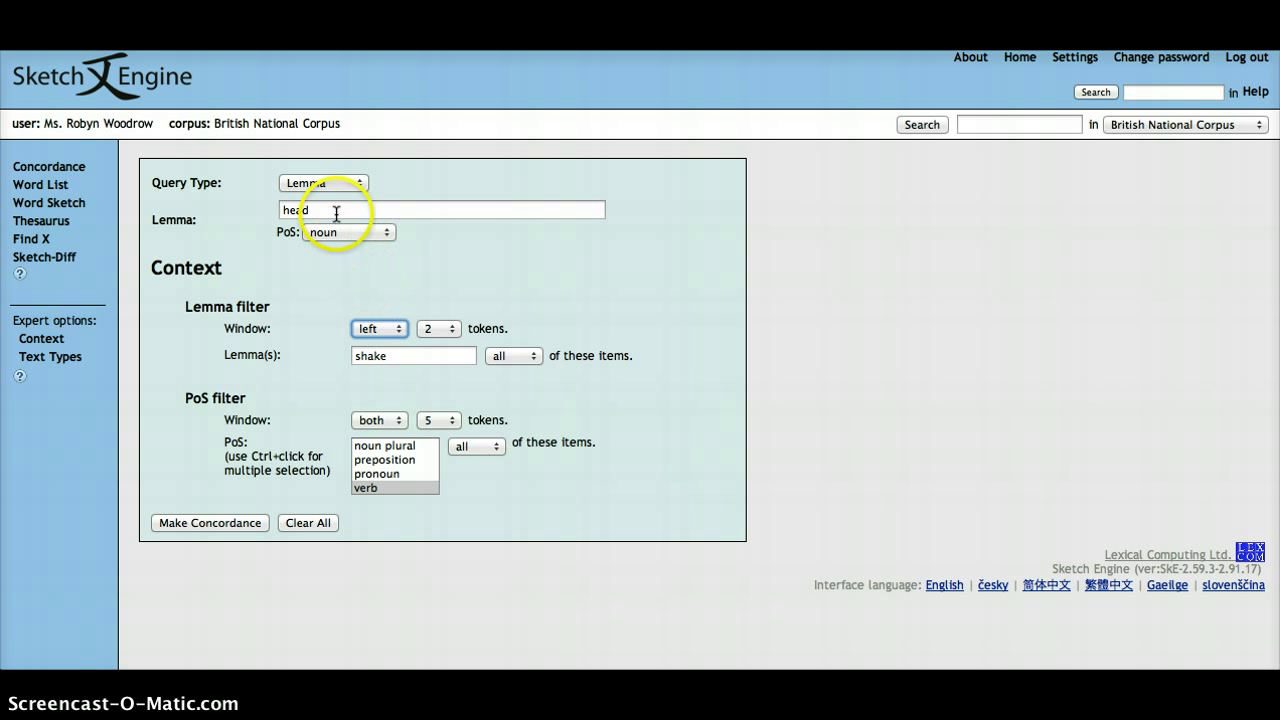
Generate the 3723-hit concordance for head with shake, then return to the query form.
left_click(203, 526)
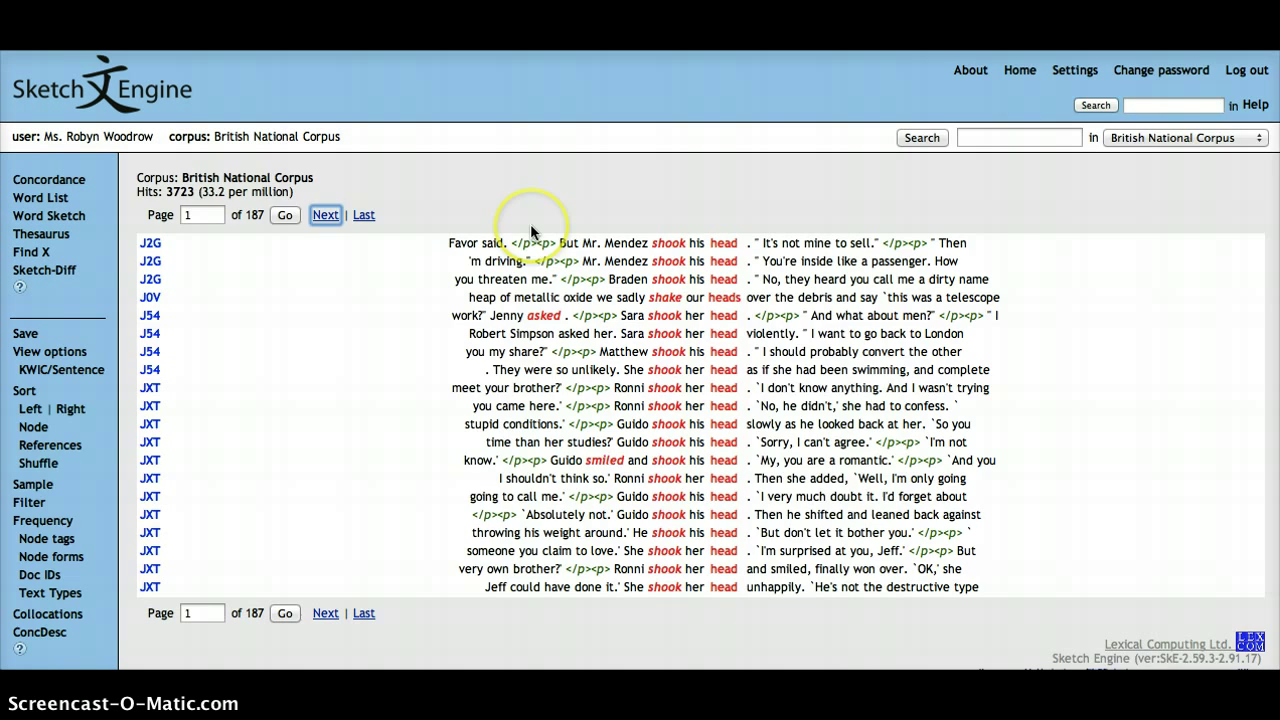
key("alt+Left")
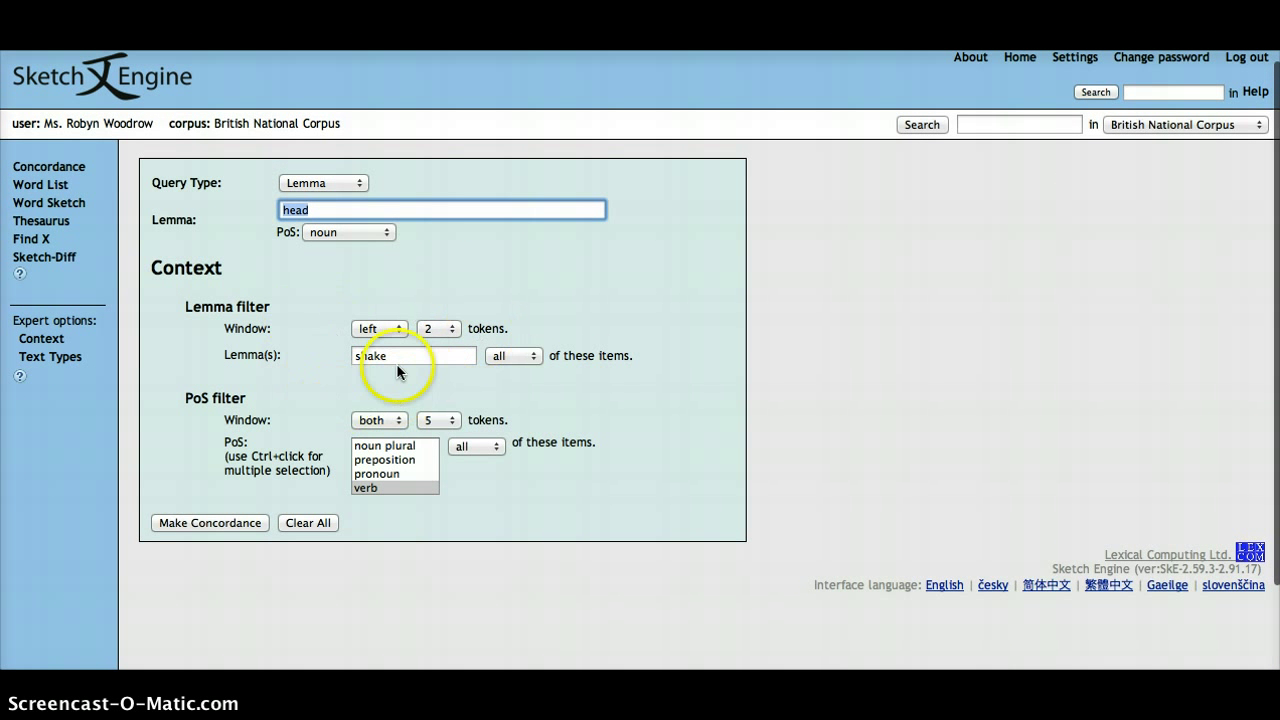
Go forward to the 3723-hit concordance of noun head preceded by shake.
scroll(321, 355, "left", 5)
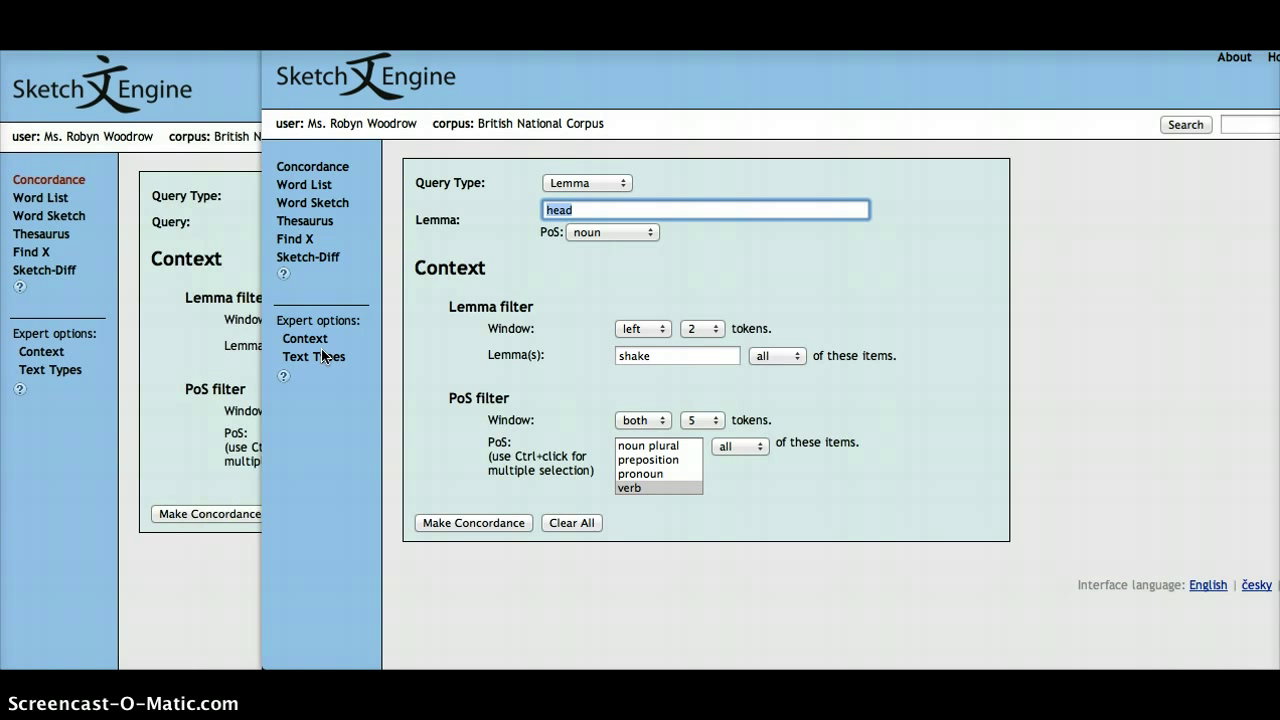